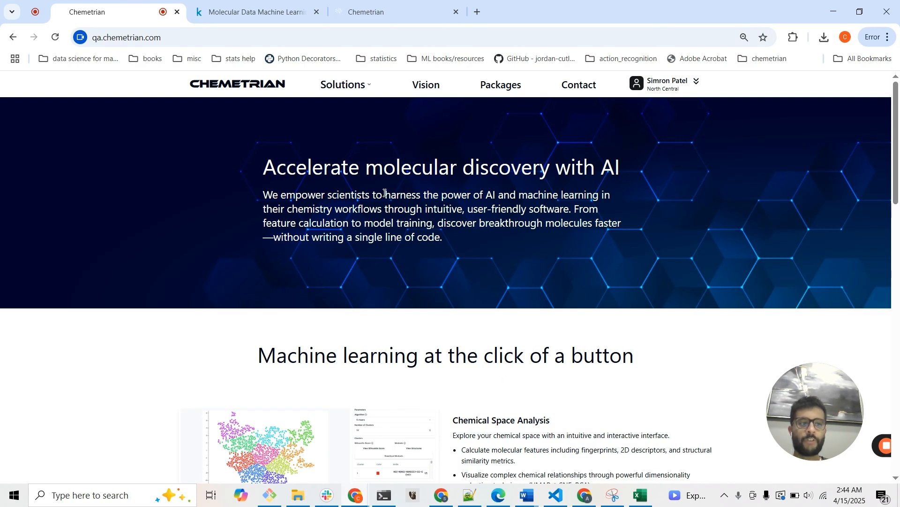
Switch to the Kaggle page and read the overview and description of the Molecular Data Machine Learning competition.
{"action": "left_click", "coordinate": [246, 8]}
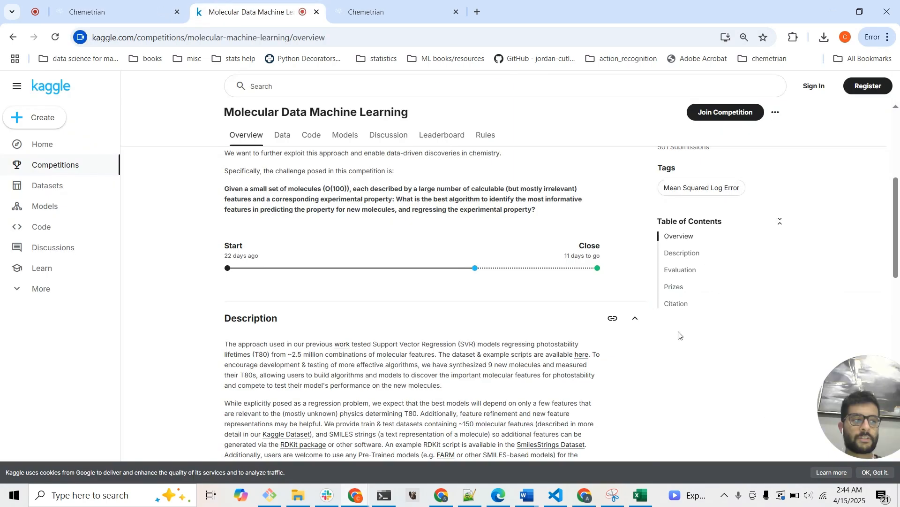
{"action": "scroll", "coordinate": [683, 335], "scroll_direction": "down", "scroll_amount": 1}
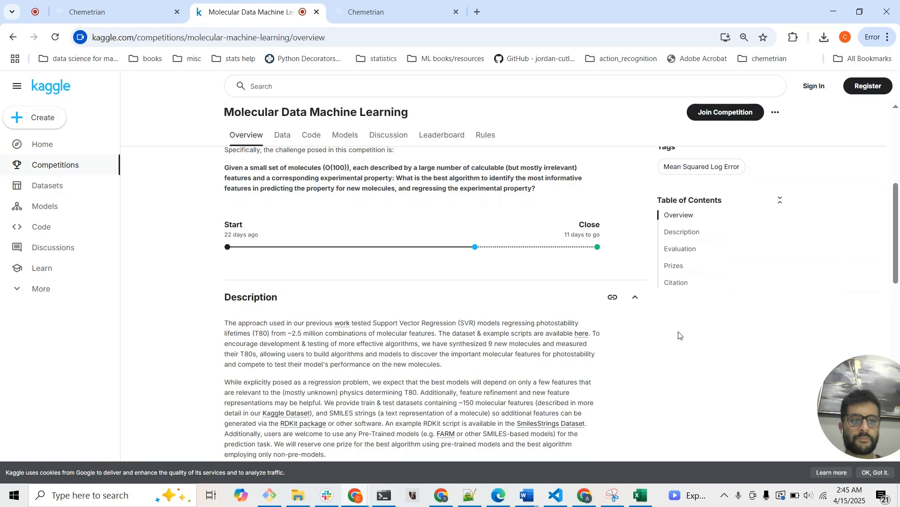
{"action": "scroll", "coordinate": [679, 334], "scroll_direction": "down", "scroll_amount": 4}
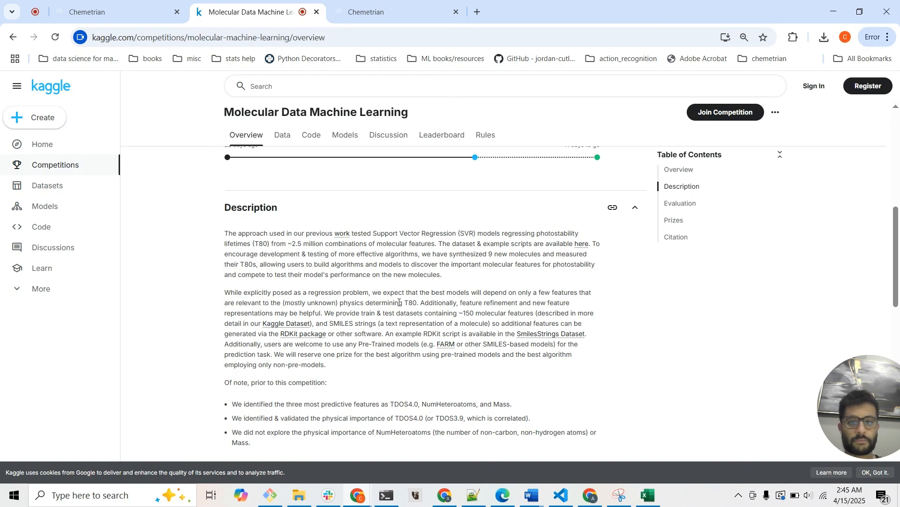
{"action": "scroll", "coordinate": [334, 254], "scroll_direction": "up", "scroll_amount": 3}
{"action": "scroll", "coordinate": [334, 254], "scroll_direction": "up", "scroll_amount": 2}
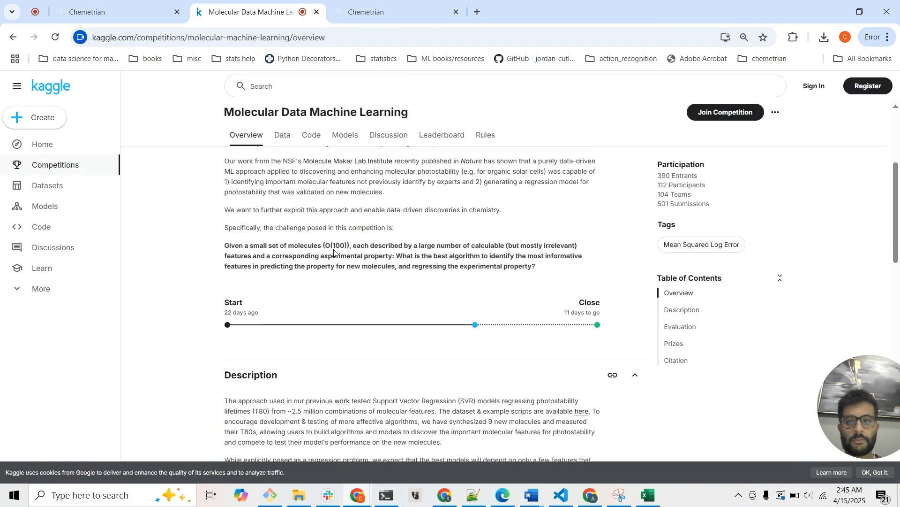
Review the competition's dataset description, files and columns, and return to its overview.
{"action": "left_click", "coordinate": [287, 122]}
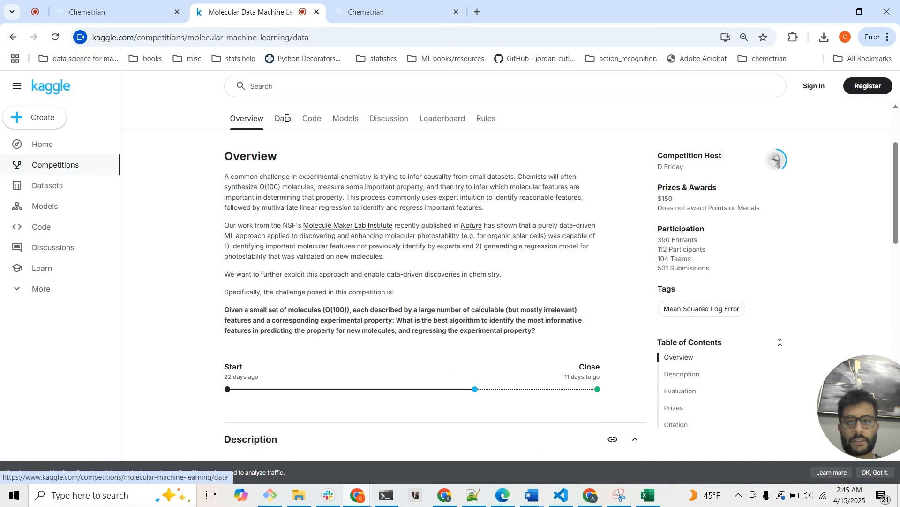
{"action": "scroll", "coordinate": [505, 286], "scroll_direction": "down", "scroll_amount": 3}
{"action": "scroll", "coordinate": [505, 285], "scroll_direction": "down", "scroll_amount": 4}
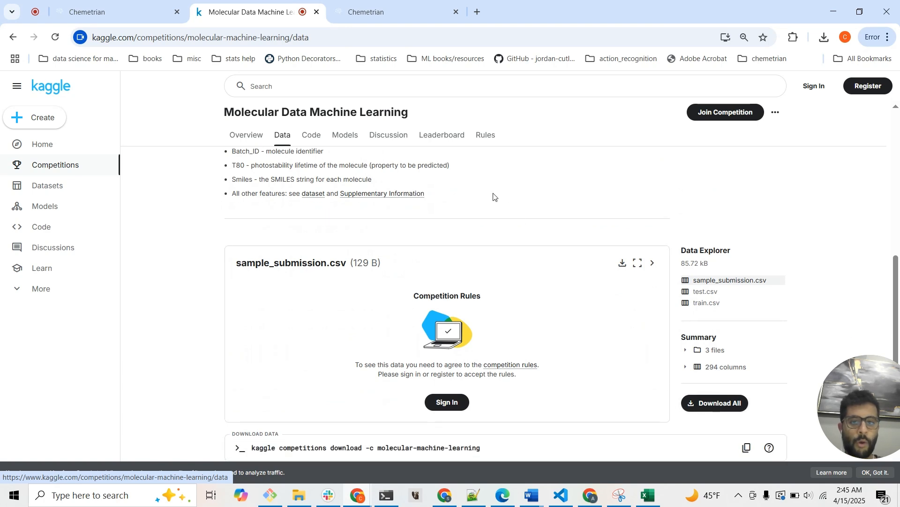
{"action": "scroll", "coordinate": [494, 196], "scroll_direction": "up", "scroll_amount": 5}
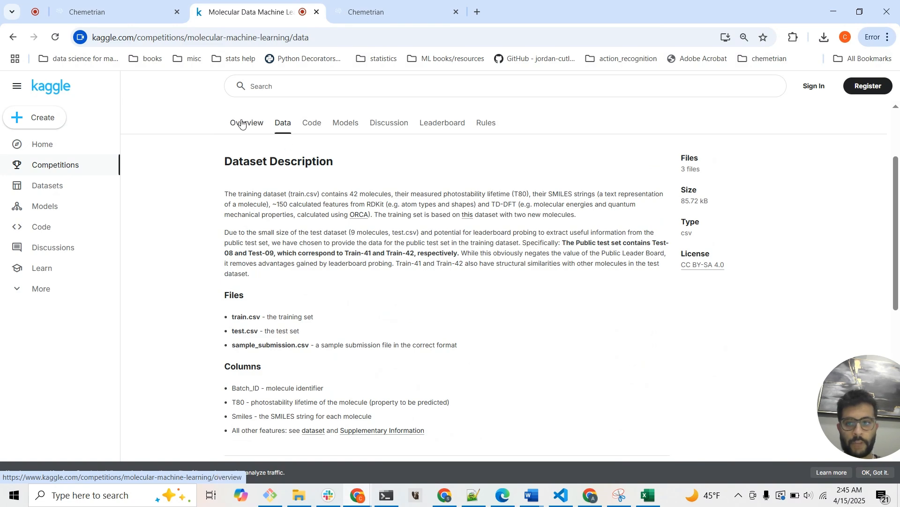
{"action": "left_click", "coordinate": [242, 124]}
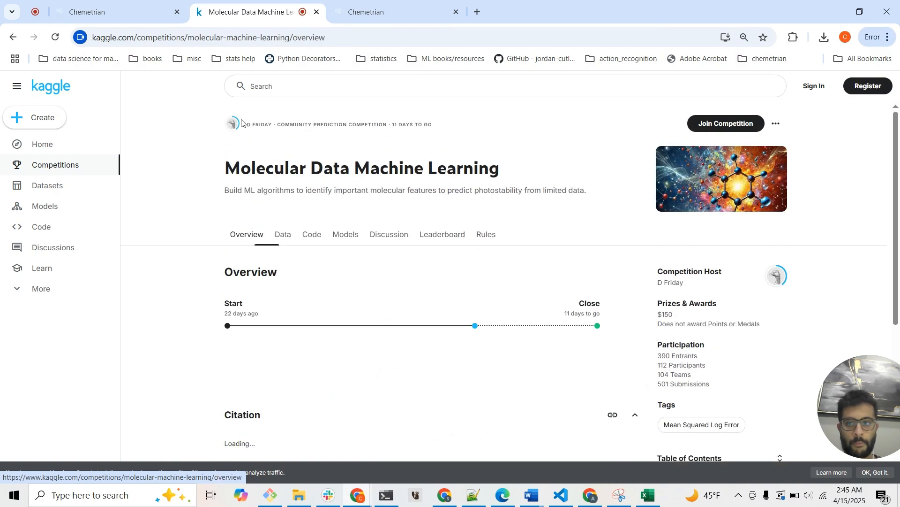
Switch to Chemetrian, enter the dashboard tools and open the Predictive Modeling page.
{"action": "left_click", "coordinate": [131, 7]}
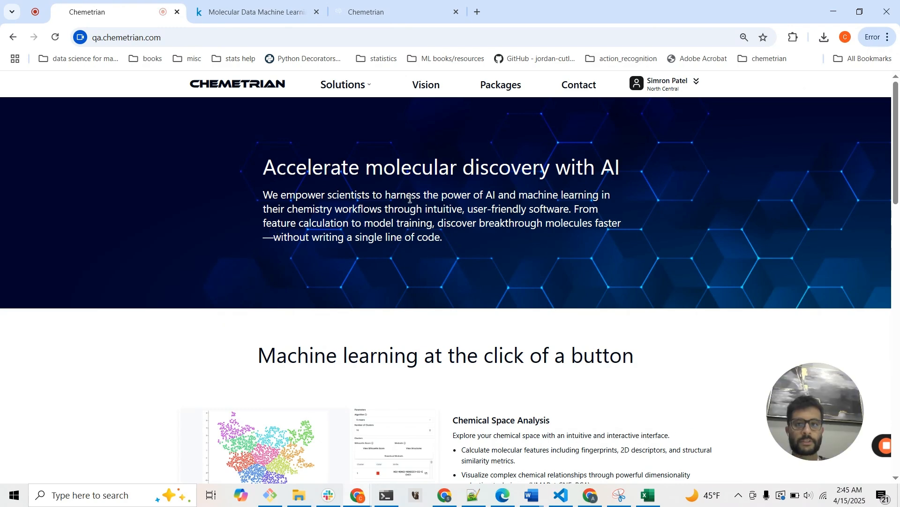
{"action": "left_click", "coordinate": [678, 80]}
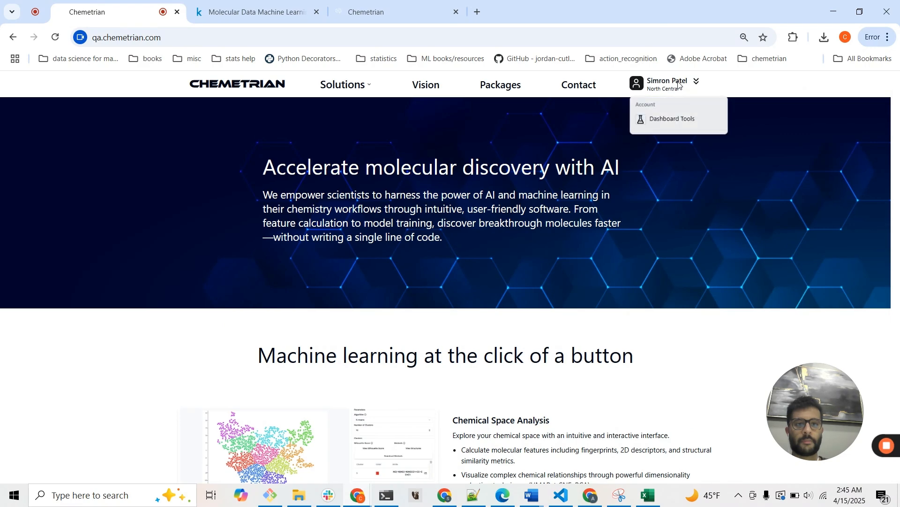
{"action": "left_click", "coordinate": [666, 125]}
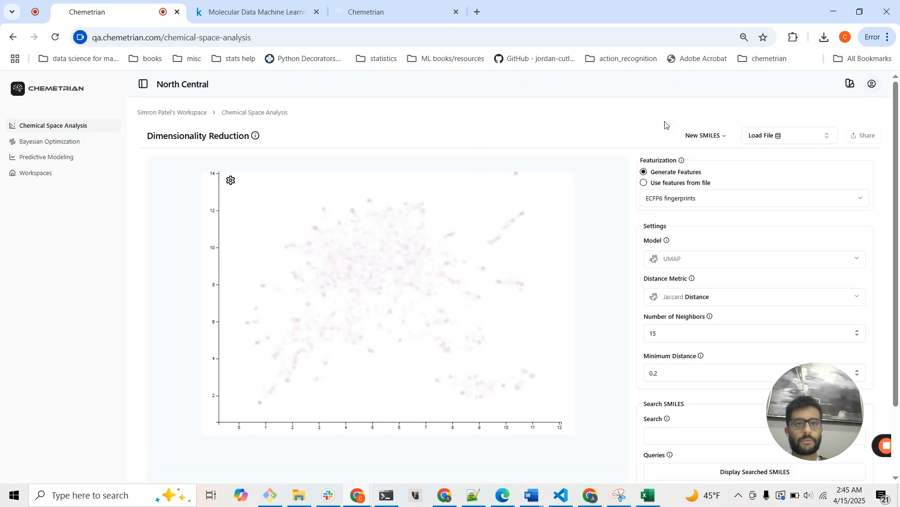
{"action": "scroll", "coordinate": [520, 114], "scroll_direction": "down", "scroll_amount": 1}
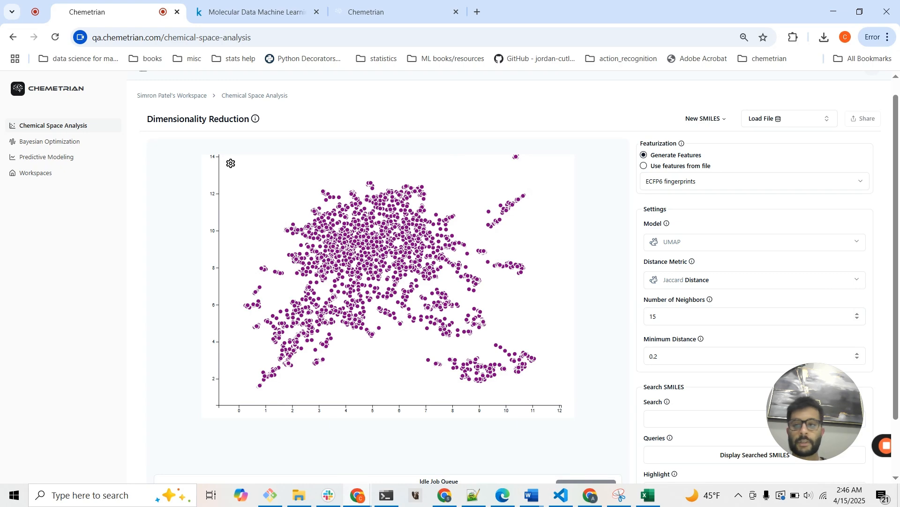
{"action": "left_click", "coordinate": [47, 162]}
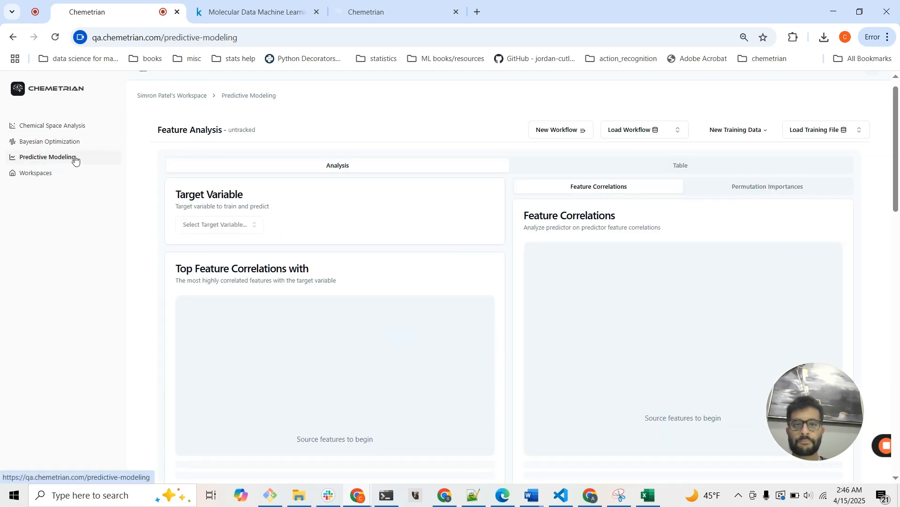
{"action": "scroll", "coordinate": [634, 205], "scroll_direction": "down", "scroll_amount": 1}
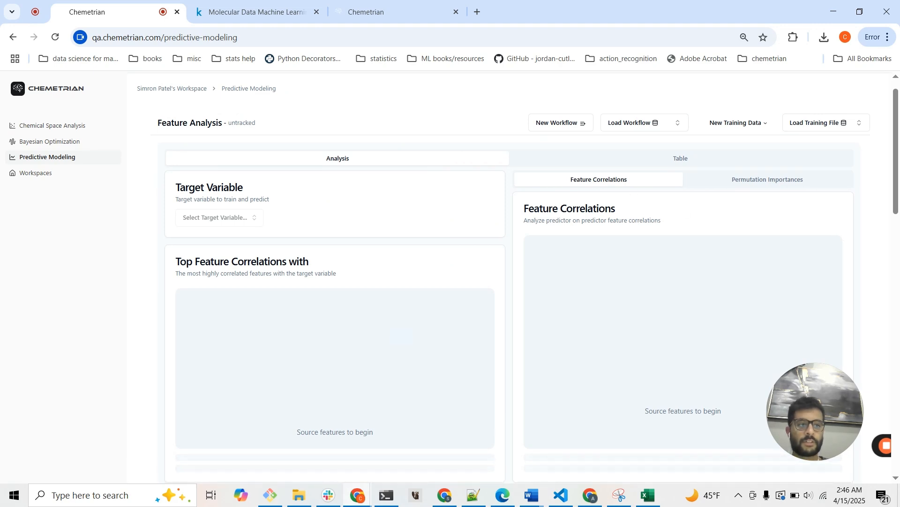
Upload train-MMLI.csv as external training data without creating a workflow, and set T80 as the target variable.
{"action": "left_click", "coordinate": [734, 128]}
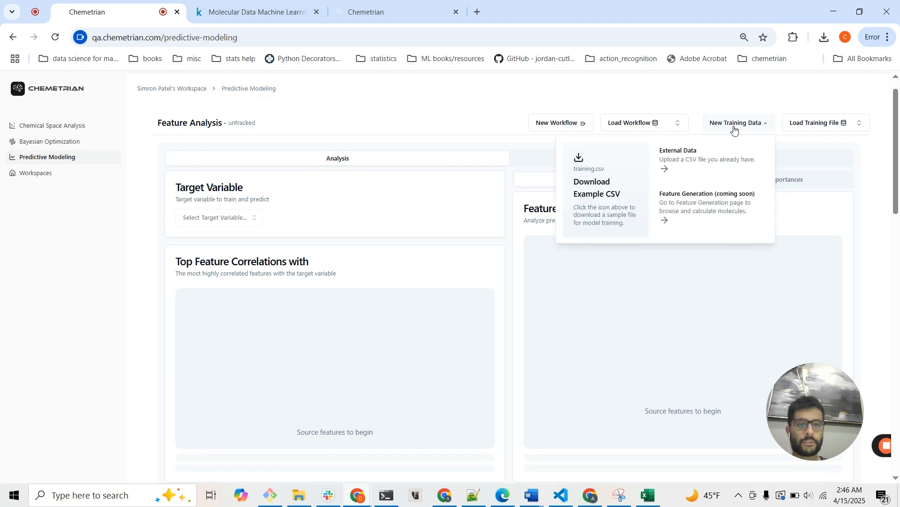
{"action": "left_click", "coordinate": [709, 166]}
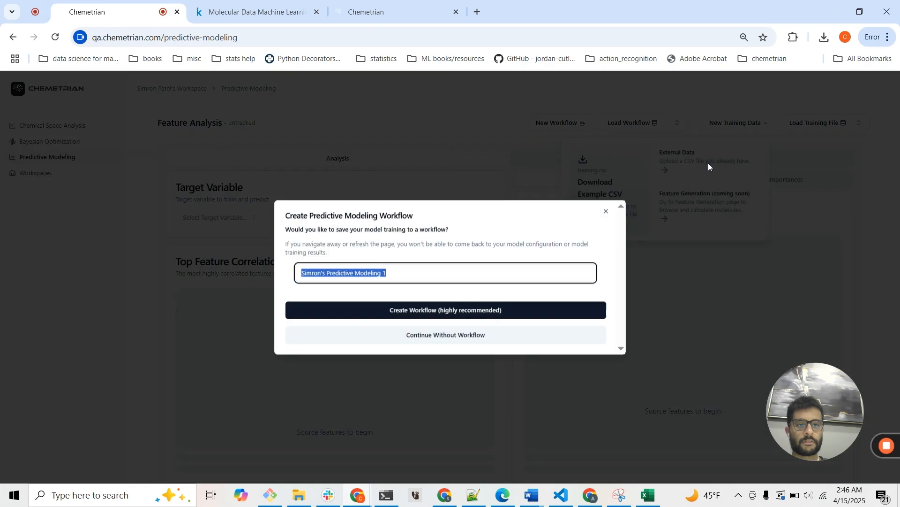
{"action": "left_click", "coordinate": [469, 345]}
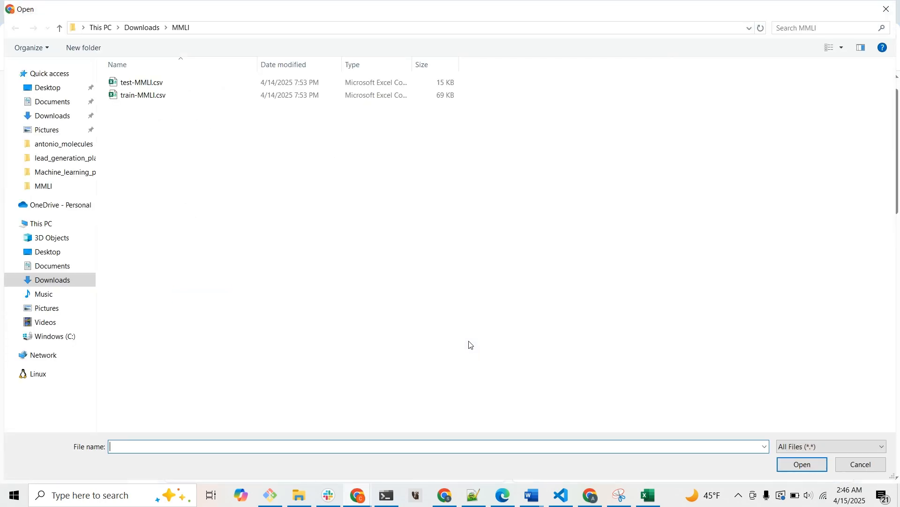
{"action": "left_click", "coordinate": [304, 96]}
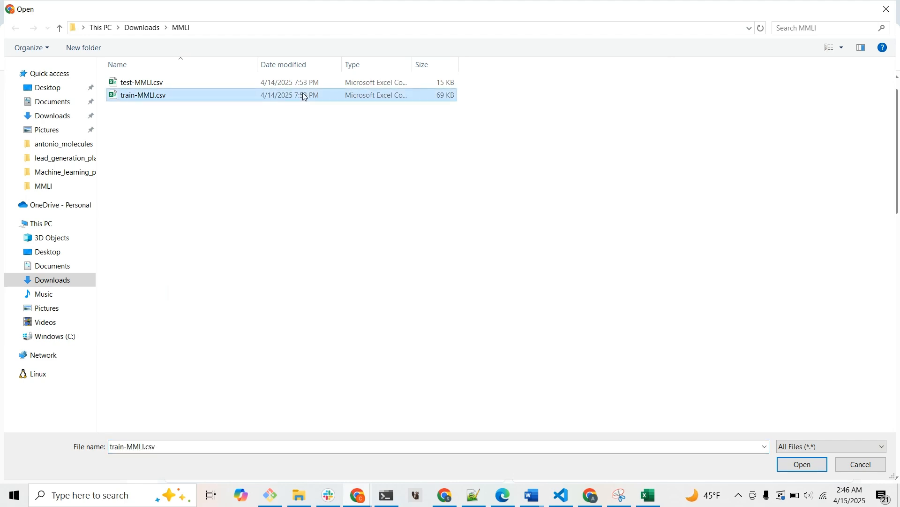
{"action": "left_click", "coordinate": [814, 467]}
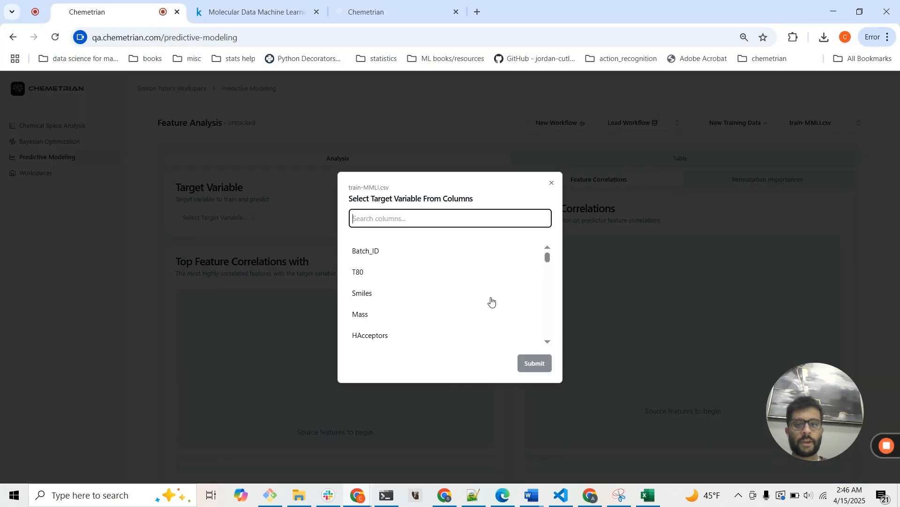
{"action": "left_click", "coordinate": [443, 278]}
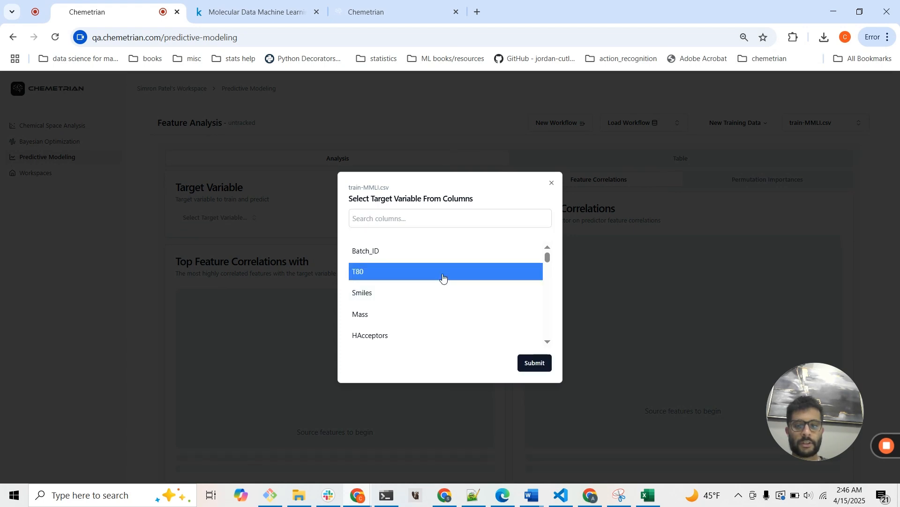
{"action": "left_click", "coordinate": [539, 364]}
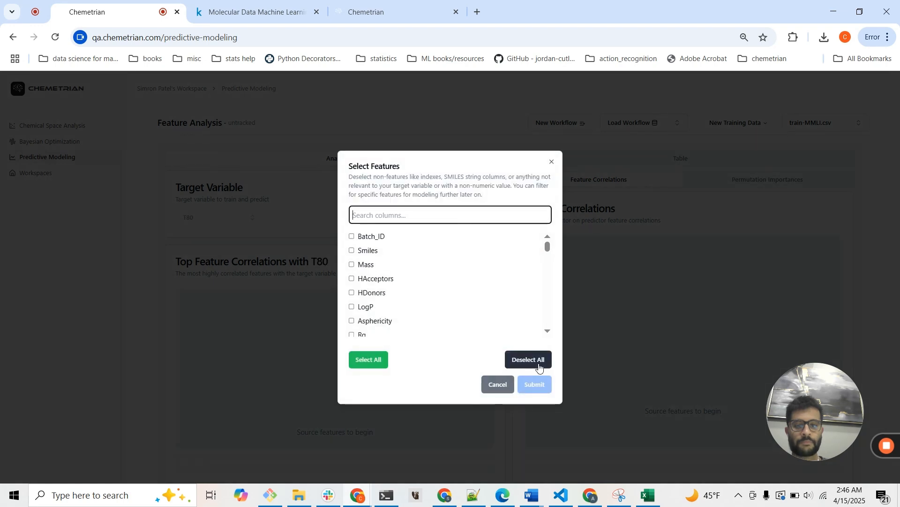
Look up the three most predictive features in the Kaggle competition's description.
{"action": "left_click", "coordinate": [267, 13]}
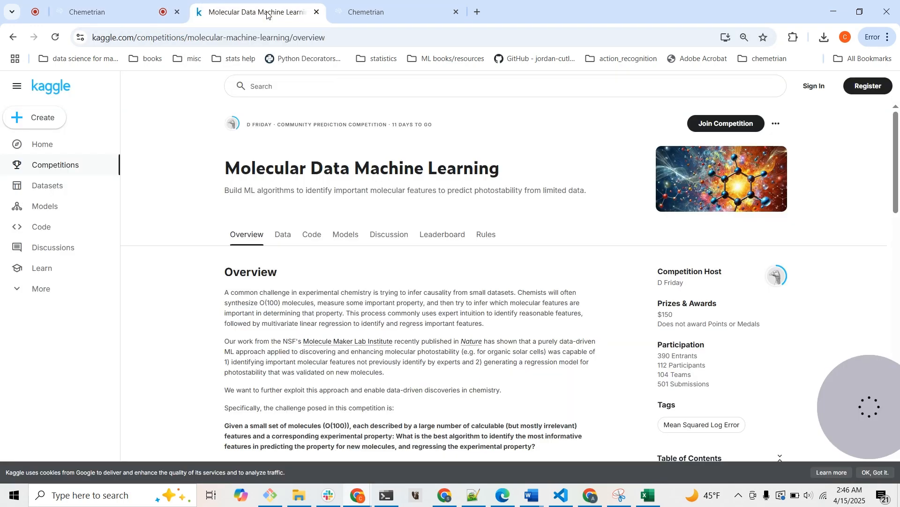
{"action": "scroll", "coordinate": [376, 309], "scroll_direction": "down", "scroll_amount": 2}
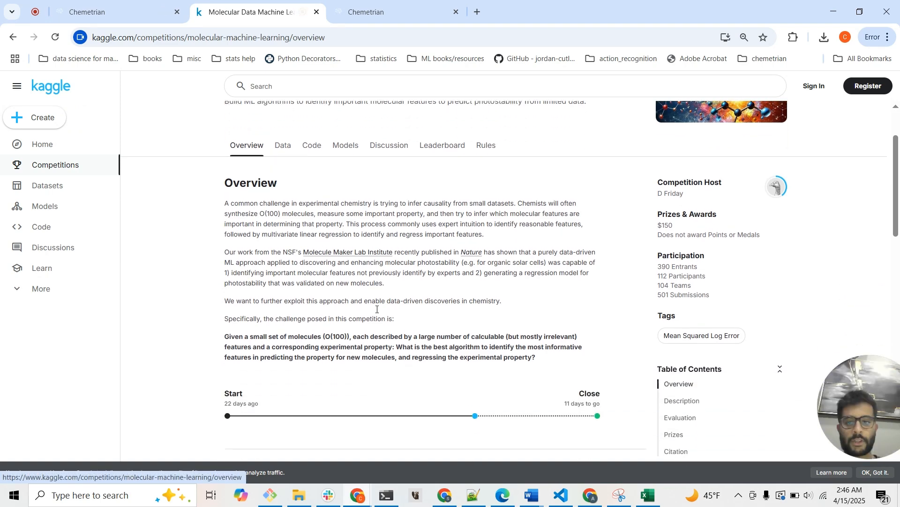
{"action": "scroll", "coordinate": [376, 310], "scroll_direction": "down", "scroll_amount": 10}
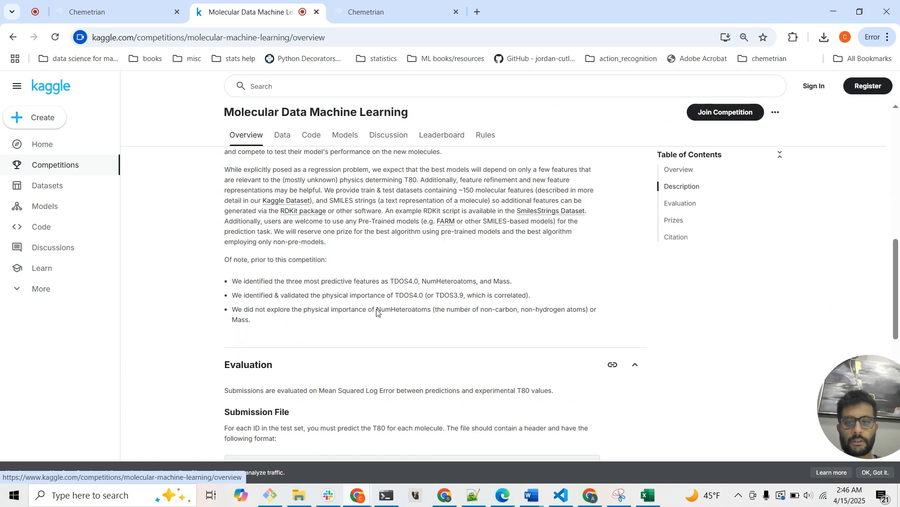
{"action": "scroll", "coordinate": [376, 309], "scroll_direction": "up", "scroll_amount": 1}
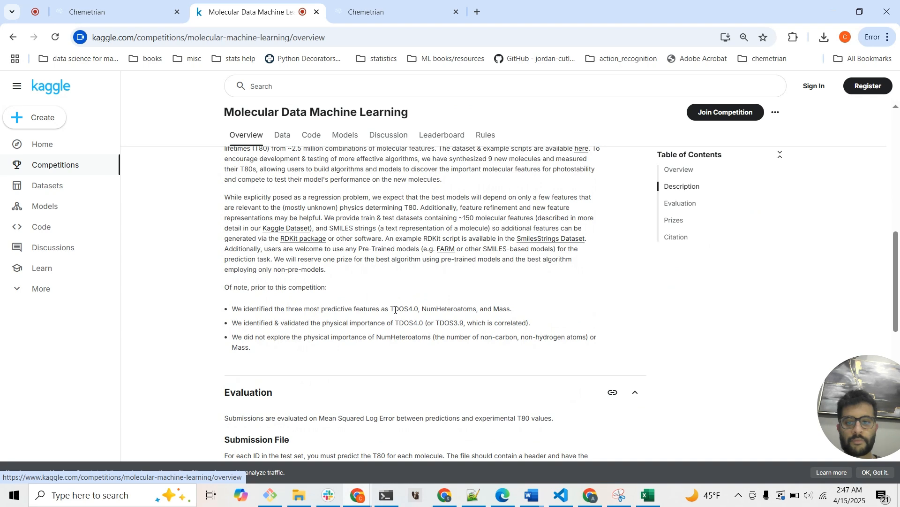
{"action": "triple_click", "coordinate": [395, 309]}
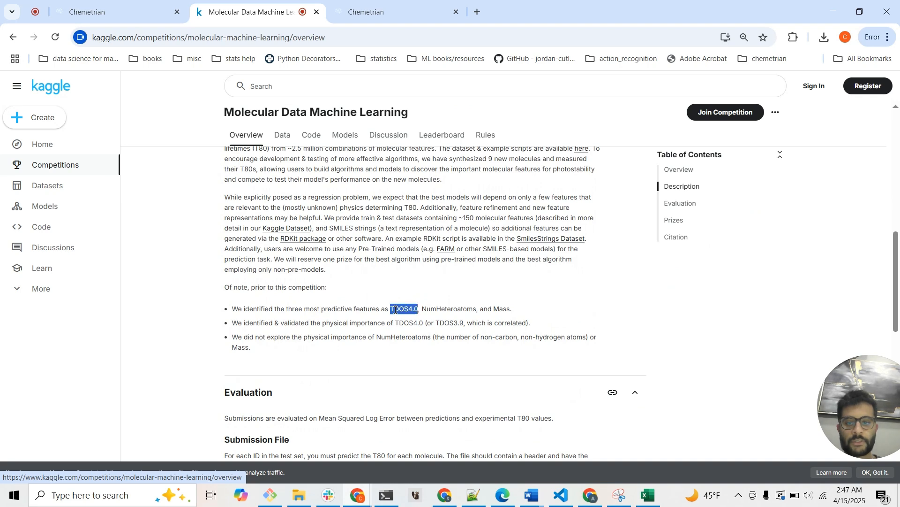
{"action": "left_click", "coordinate": [427, 311]}
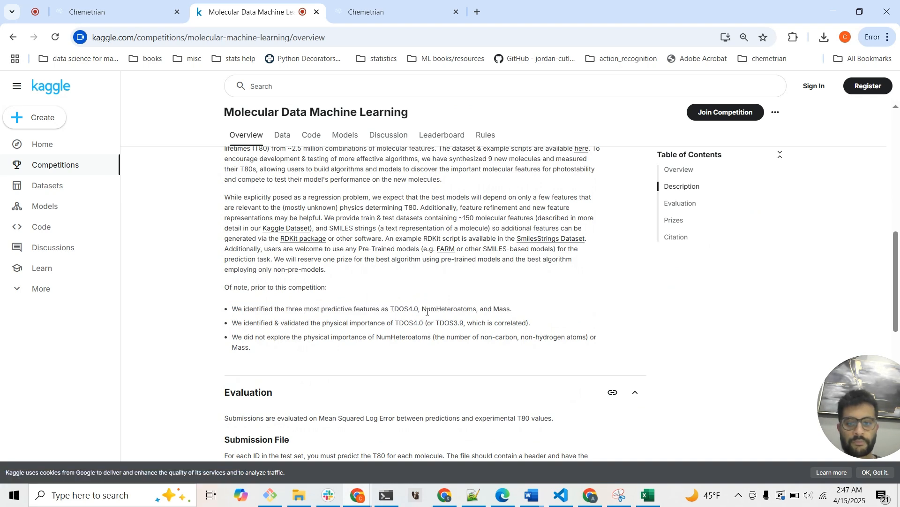
Return to Chemetrian's feature selection, search for TDOS4.0 and select it as a feature.
{"action": "left_click", "coordinate": [78, 16]}
{"action": "type", "text": "T"}
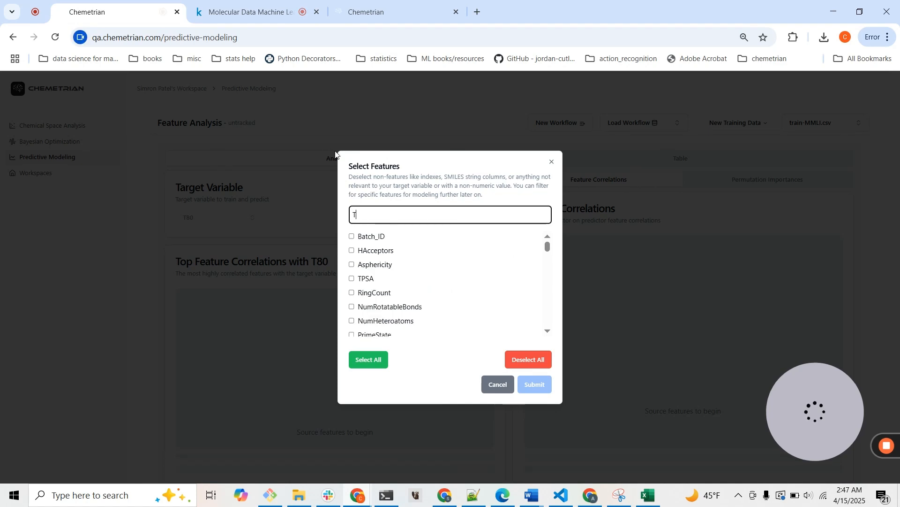
{"action": "type", "text": "DOS4.0"}
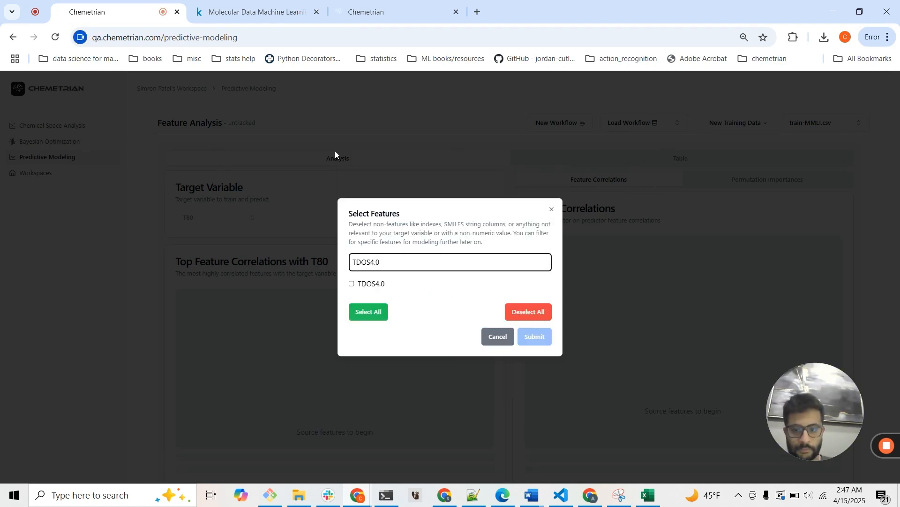
{"action": "left_click", "coordinate": [351, 284]}
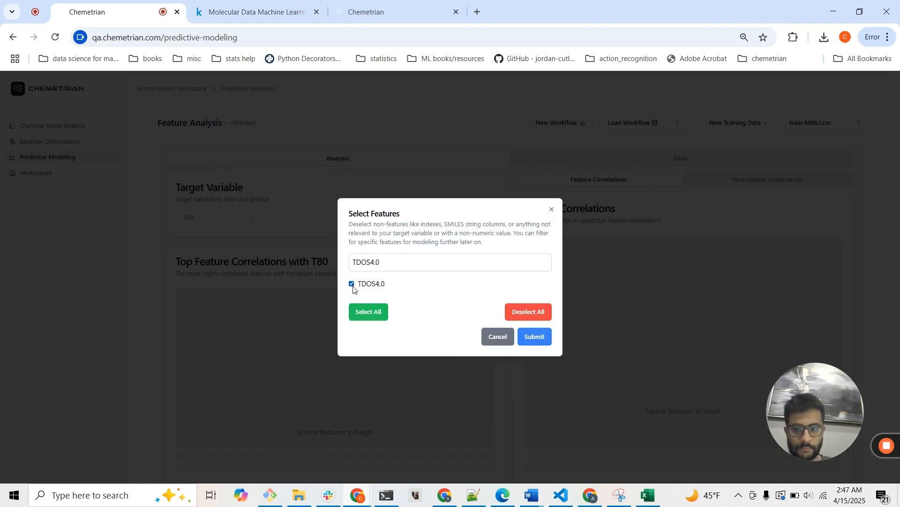
Add Mass and NumHeteroatoms to the selected features and clear the column search.
{"action": "triple_click", "coordinate": [393, 257]}
{"action": "key", "text": "BackSpace"}
{"action": "type", "text": "m"}
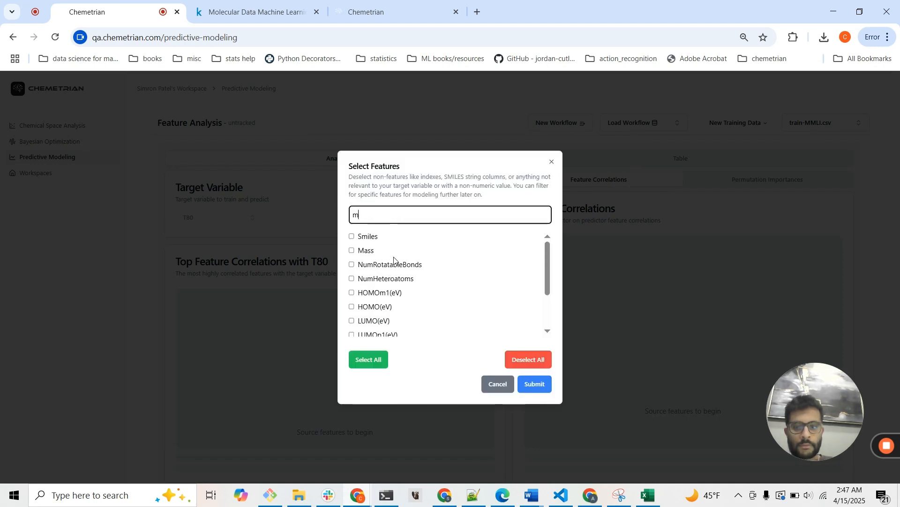
{"action": "left_click", "coordinate": [352, 250]}
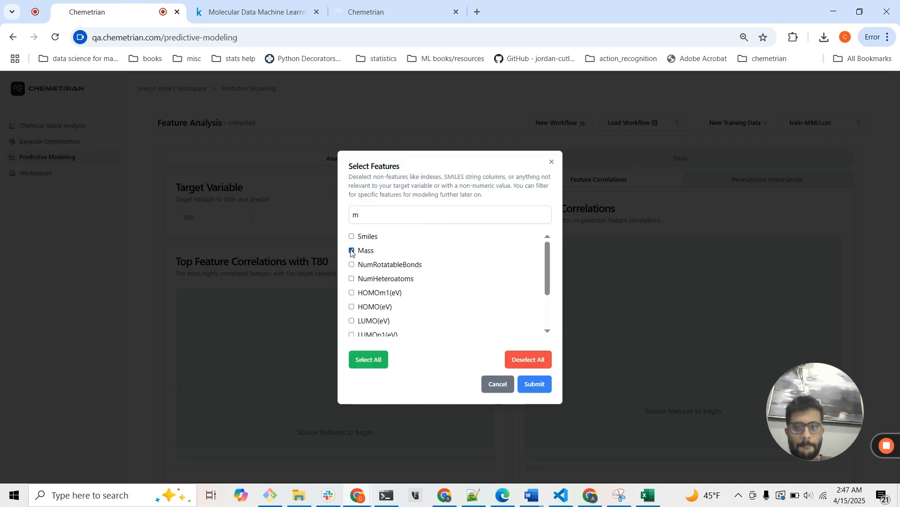
{"action": "triple_click", "coordinate": [368, 219]}
{"action": "key", "text": "BackSpace"}
{"action": "type", "text": "num"}
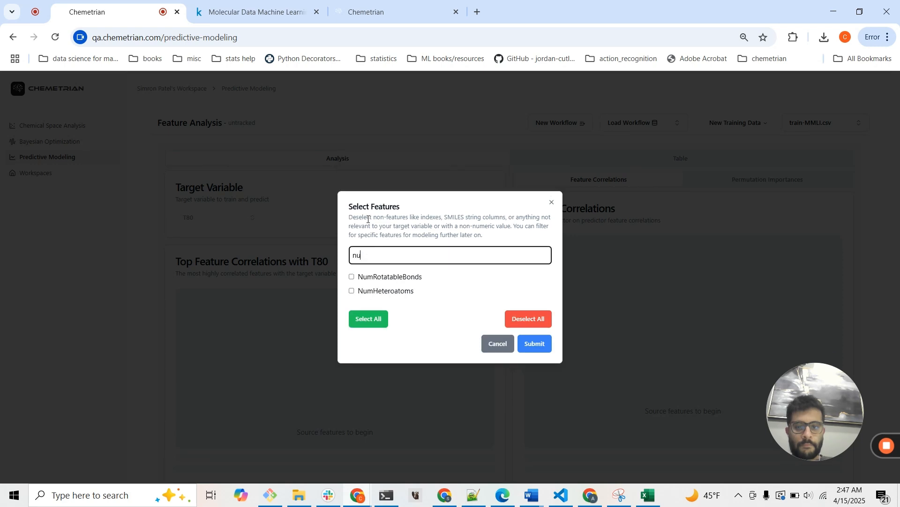
{"action": "left_click", "coordinate": [351, 291]}
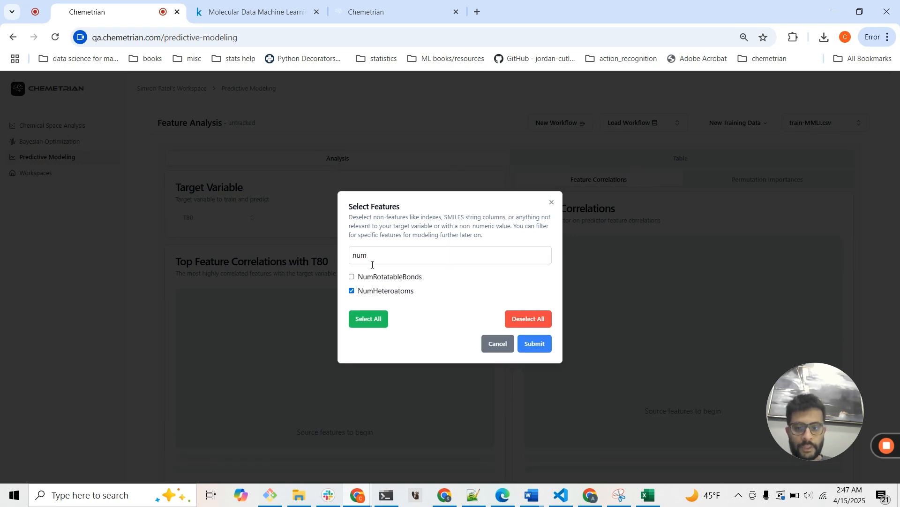
{"action": "double_click", "coordinate": [374, 261]}
{"action": "key", "text": "BackSpace"}
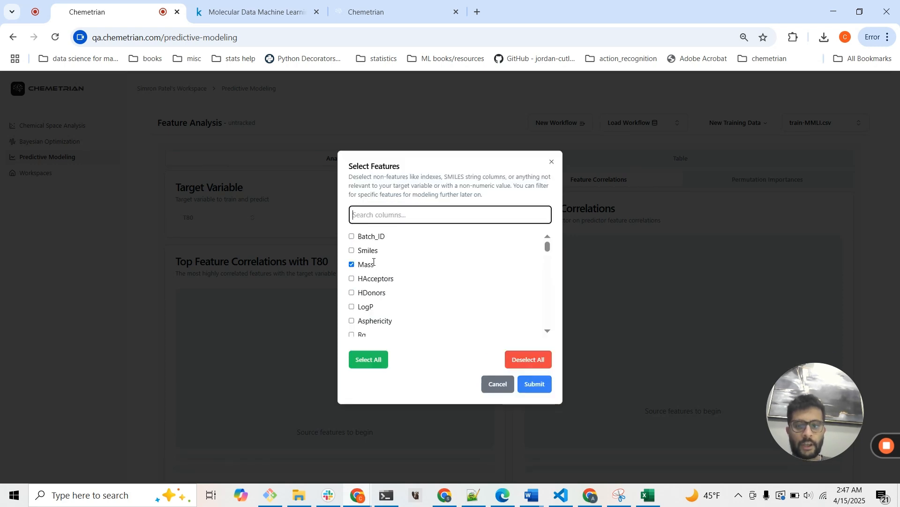
Add DipoleMoment(Debye) to the selected features, clear the column search and submit the feature selection.
{"action": "type", "text": "di"}
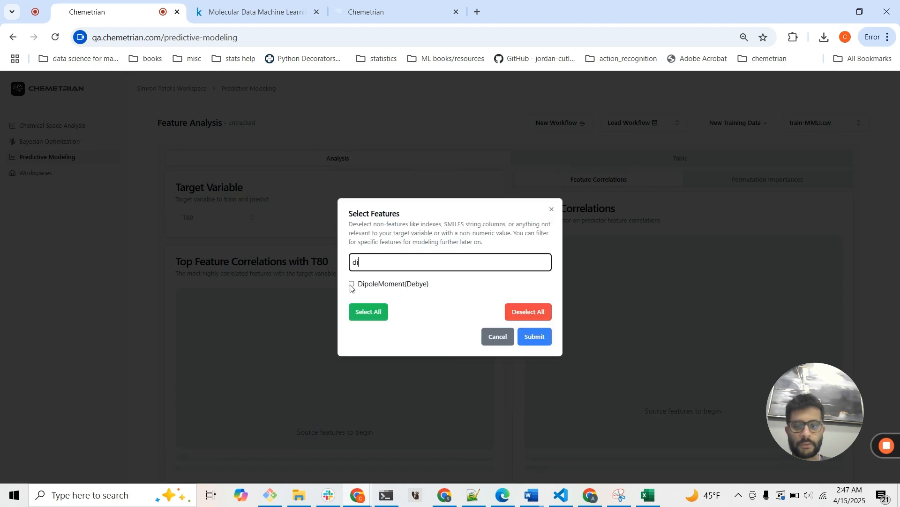
{"action": "left_click", "coordinate": [352, 284]}
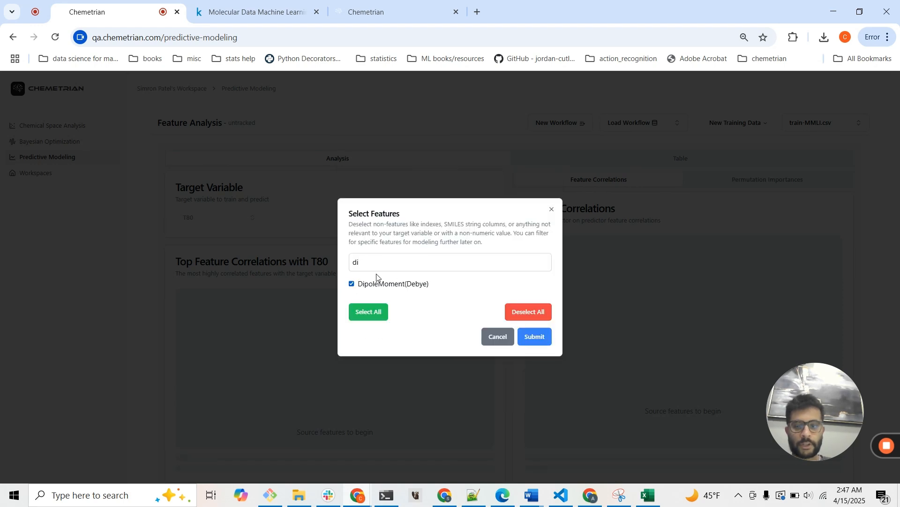
{"action": "left_click", "coordinate": [410, 265]}
{"action": "key", "text": "ctrl+a"}
{"action": "key", "text": "BackSpace"}
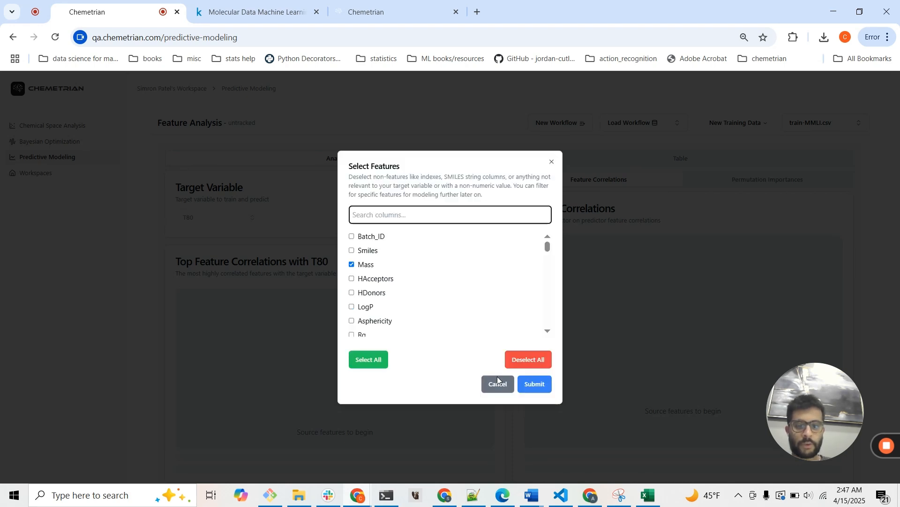
{"action": "left_click", "coordinate": [535, 384]}
Review the model training choices for hyperparameters, metric to optimize and feature selection.
{"action": "scroll", "coordinate": [540, 392], "scroll_direction": "down", "scroll_amount": 8}
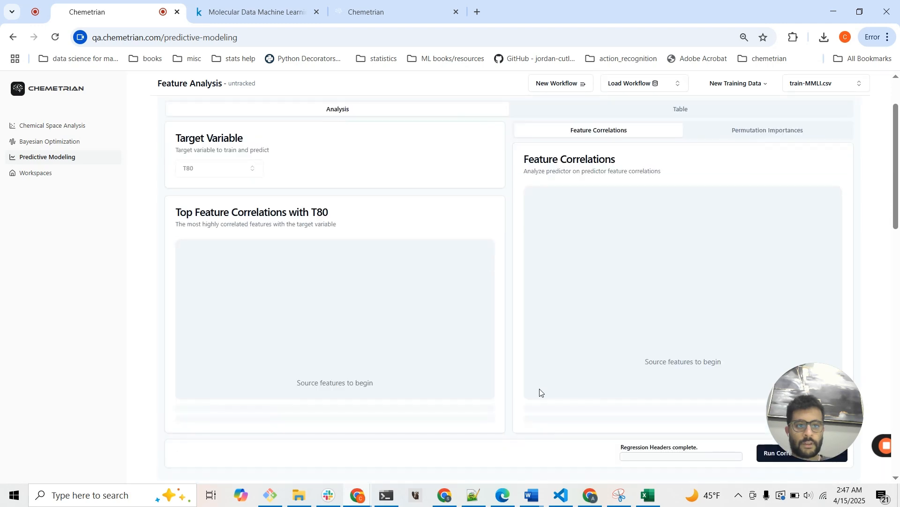
{"action": "scroll", "coordinate": [540, 393], "scroll_direction": "down", "scroll_amount": 1}
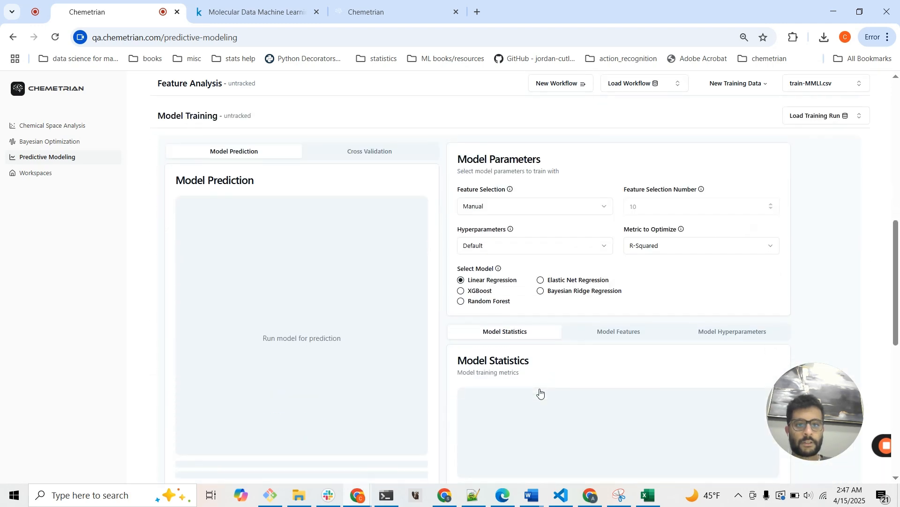
{"action": "scroll", "coordinate": [540, 392], "scroll_direction": "down", "scroll_amount": 1}
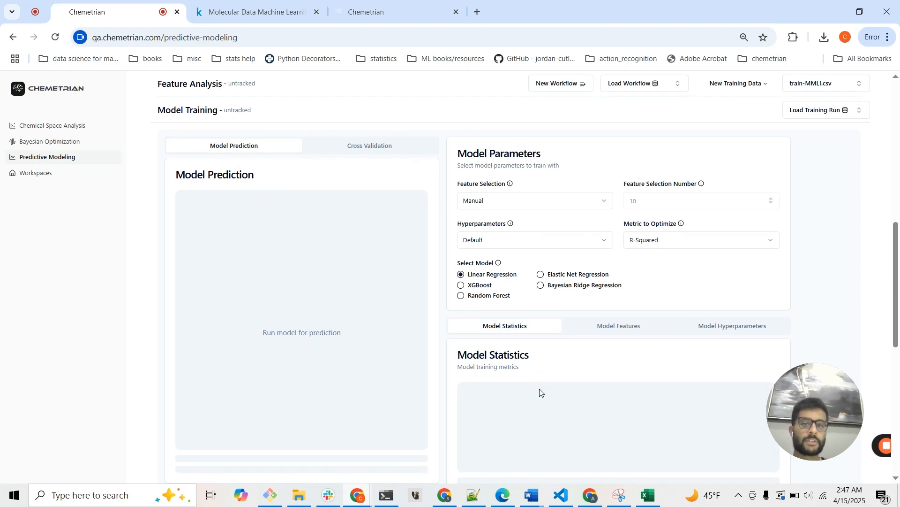
{"action": "left_click", "coordinate": [541, 244]}
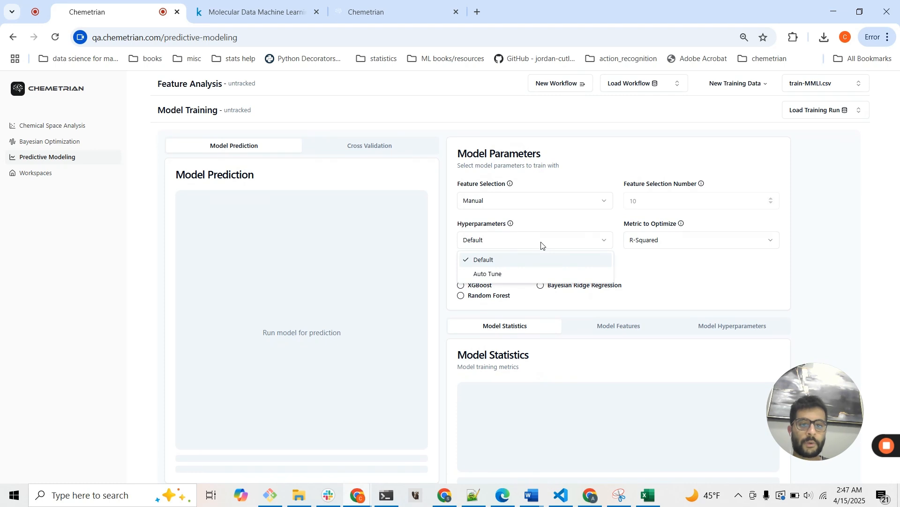
{"action": "left_click", "coordinate": [541, 245]}
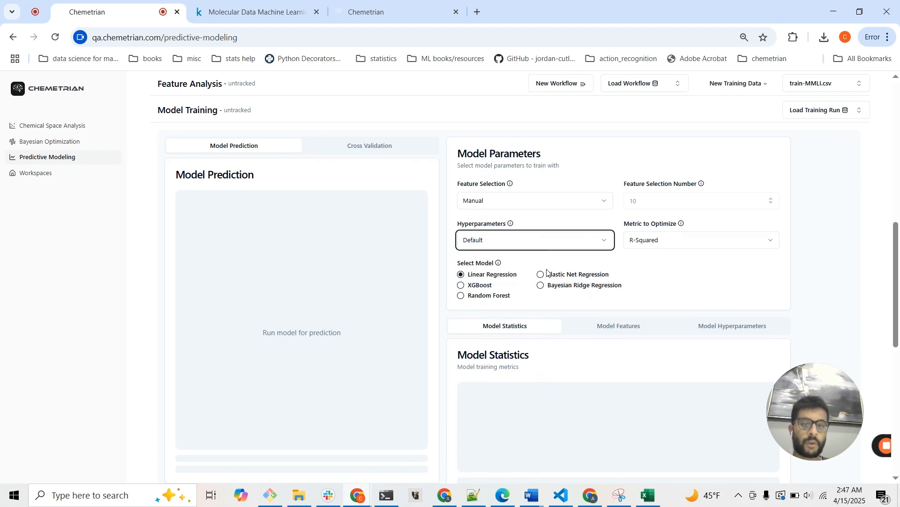
{"action": "left_click", "coordinate": [673, 248]}
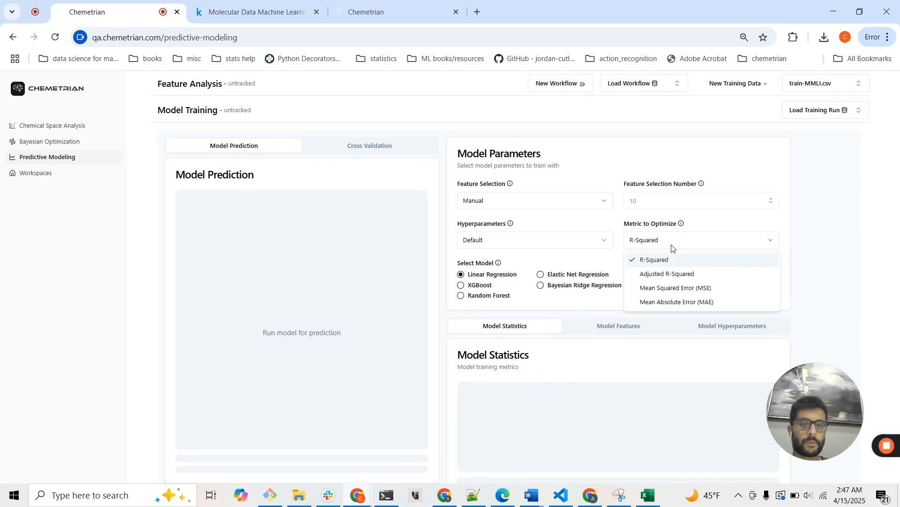
{"action": "left_click", "coordinate": [672, 248]}
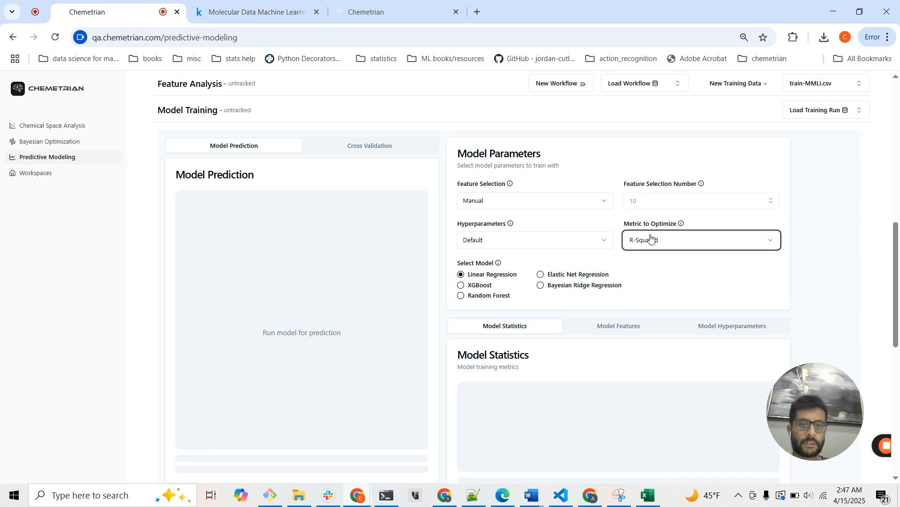
{"action": "left_click", "coordinate": [537, 207]}
{"action": "left_click", "coordinate": [537, 205]}
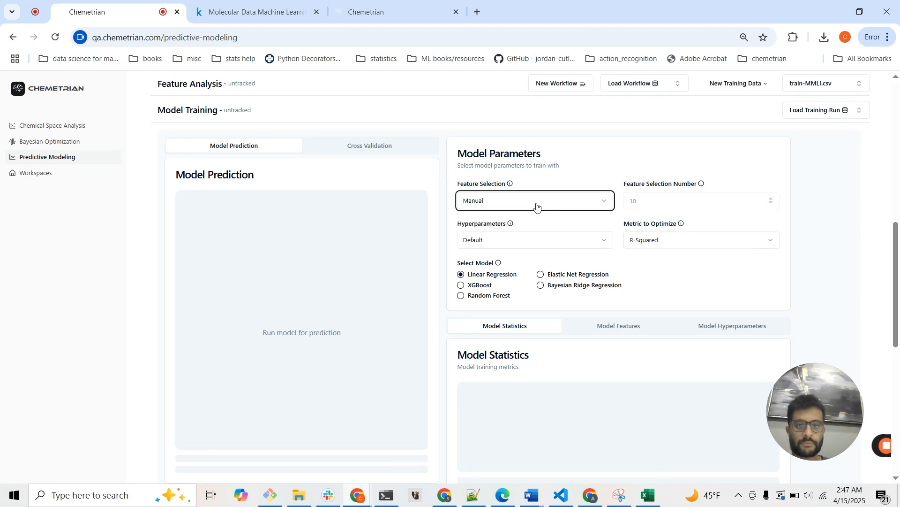
Set the hyperparameters to Auto Tune, choose XGBoost as the model and train it.
{"action": "scroll", "coordinate": [512, 266], "scroll_direction": "down", "scroll_amount": 1}
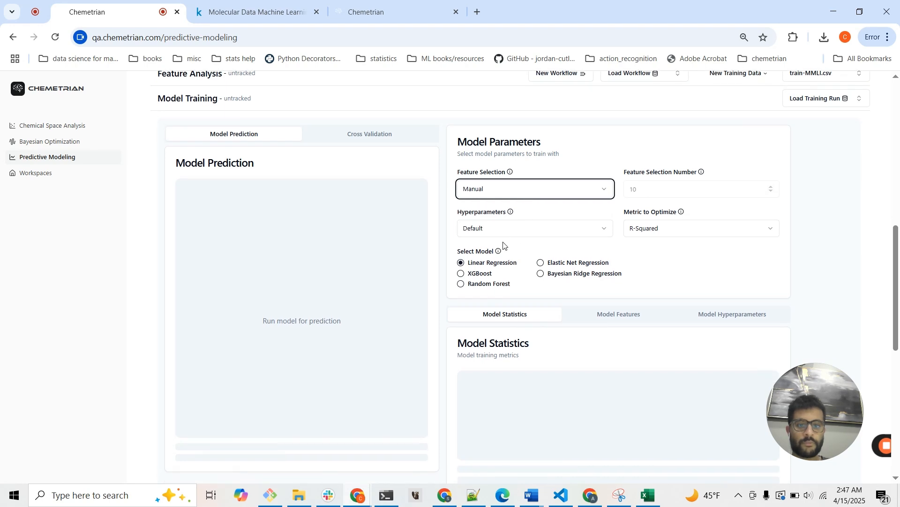
{"action": "left_click", "coordinate": [497, 230]}
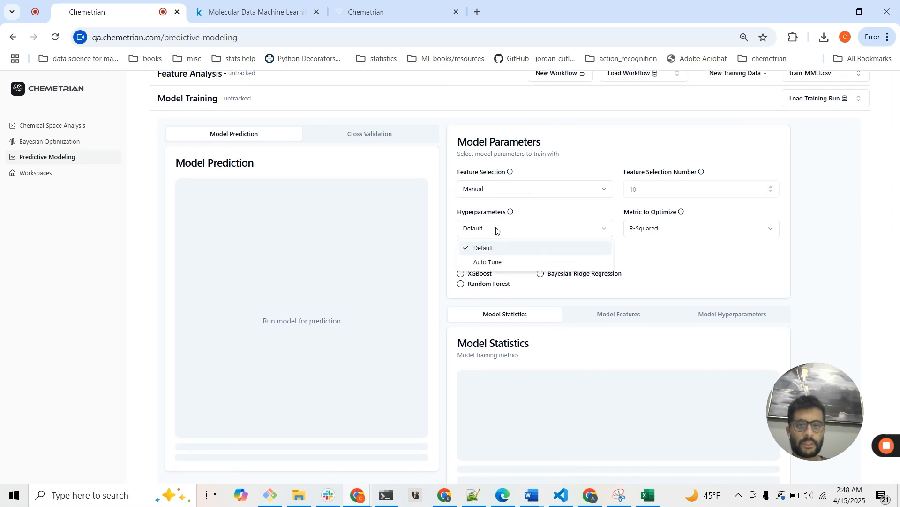
{"action": "left_click", "coordinate": [497, 261]}
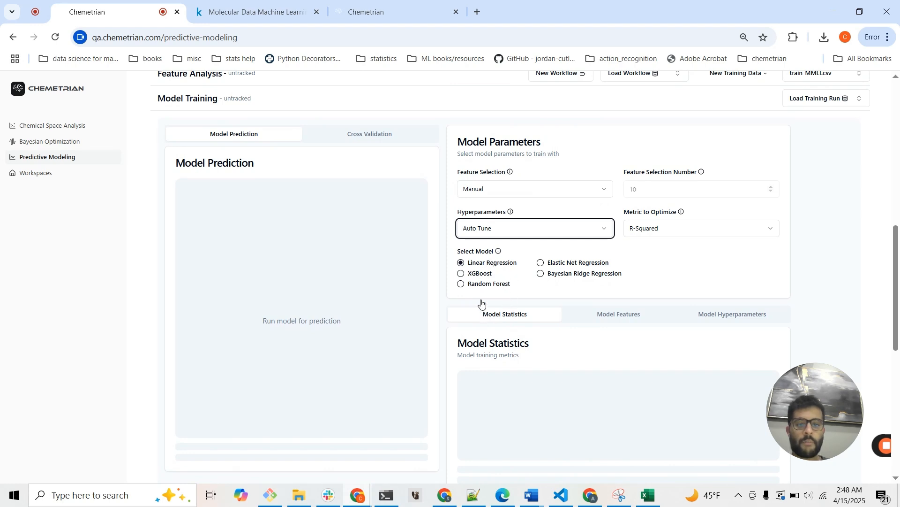
{"action": "left_click", "coordinate": [462, 274]}
{"action": "left_click", "coordinate": [461, 274]}
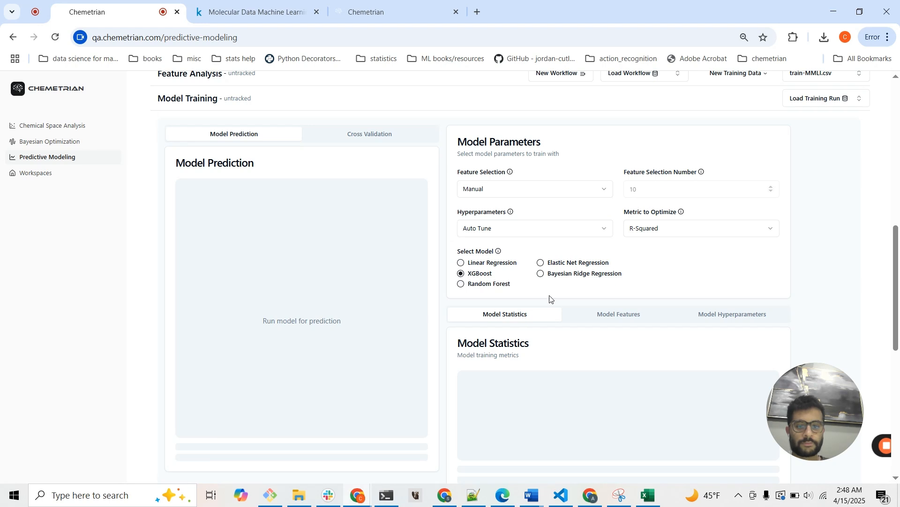
{"action": "scroll", "coordinate": [551, 299], "scroll_direction": "down", "scroll_amount": 4}
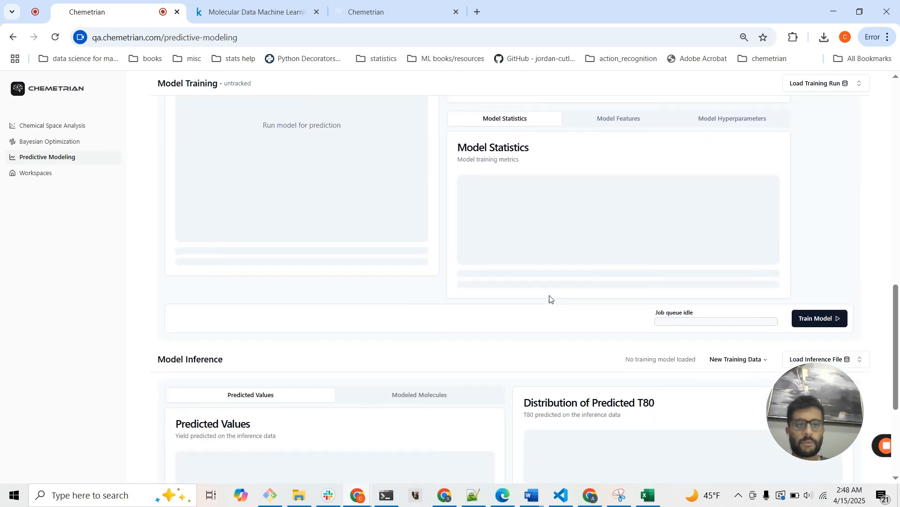
{"action": "left_click", "coordinate": [808, 317]}
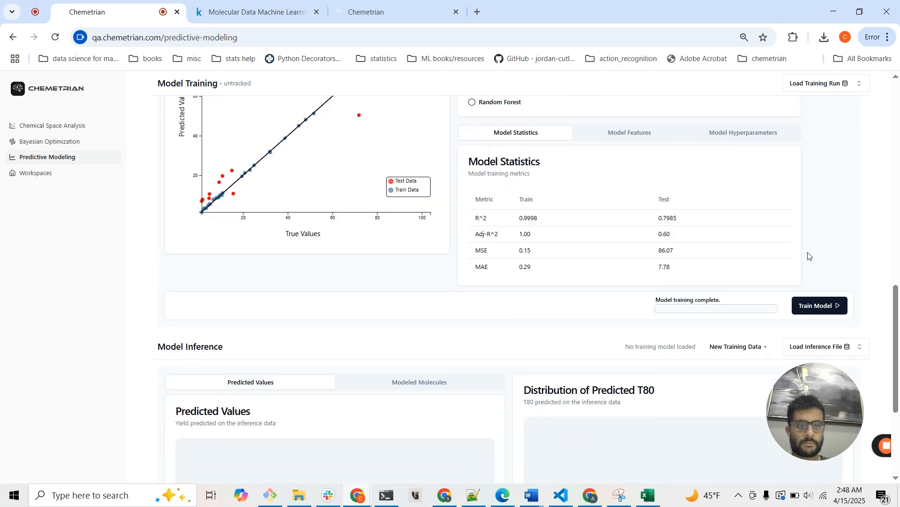
Examine the predicted-versus-true plot's train and test points and the model statistics of the trained XGBoost model.
{"action": "scroll", "coordinate": [784, 219], "scroll_direction": "up", "scroll_amount": 3}
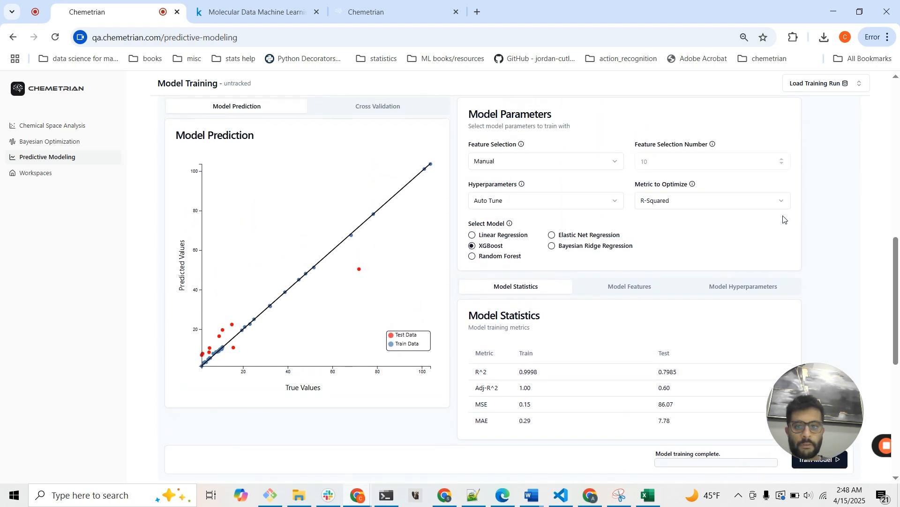
{"action": "scroll", "coordinate": [784, 216], "scroll_direction": "down", "scroll_amount": 1}
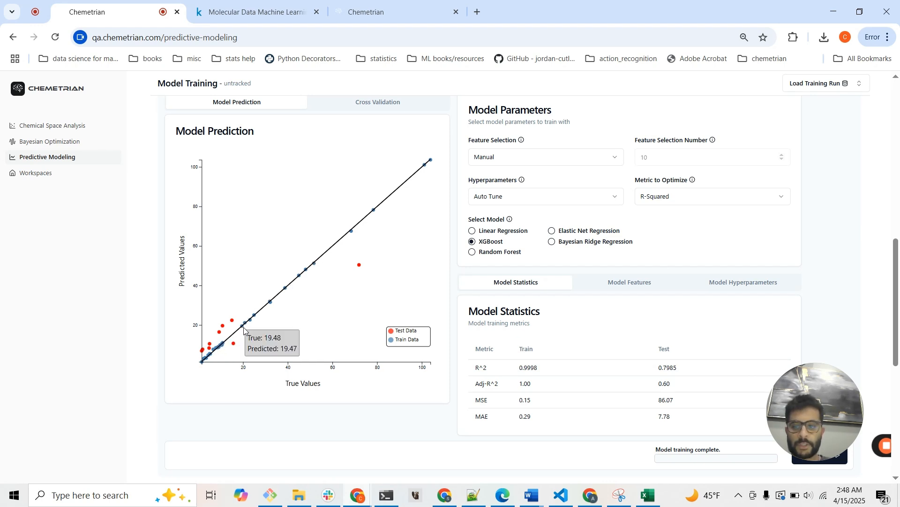
{"action": "mouse_move", "coordinate": [252, 322]}
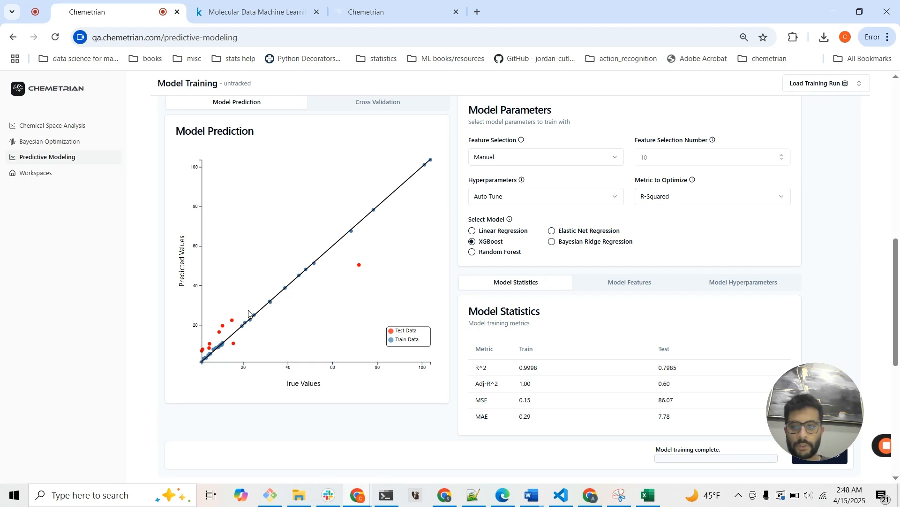
{"action": "mouse_move", "coordinate": [223, 330]}
{"action": "mouse_move", "coordinate": [360, 266]}
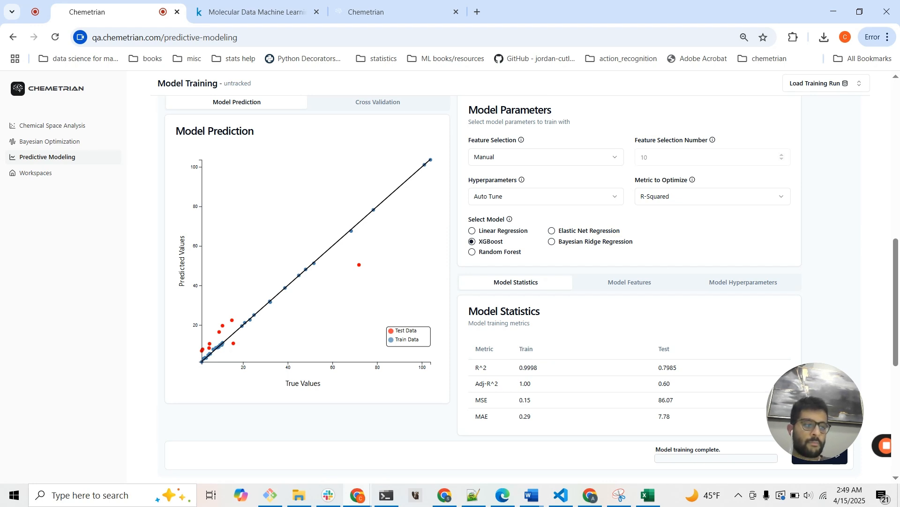
{"action": "scroll", "coordinate": [722, 336], "scroll_direction": "down", "scroll_amount": 3}
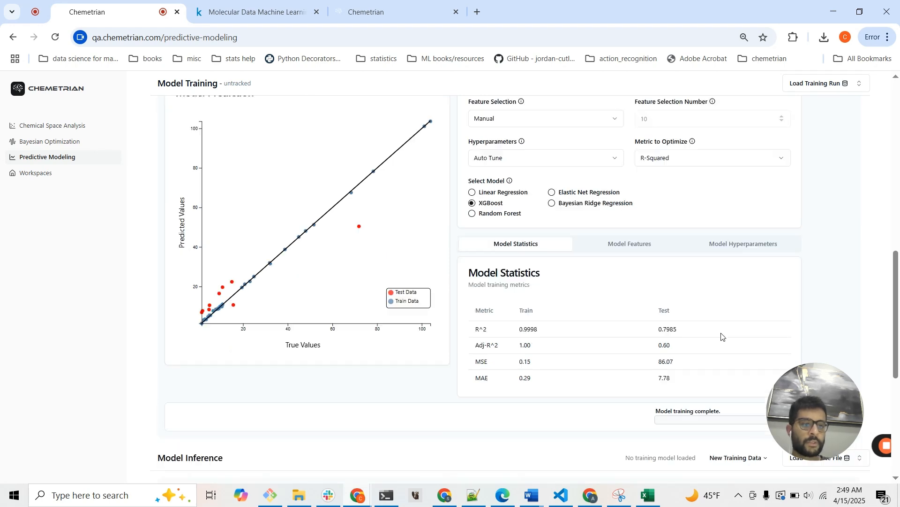
Upload test-MMLI.csv as external data for model inference and run inferencing on it.
{"action": "scroll", "coordinate": [721, 336], "scroll_direction": "down", "scroll_amount": 5}
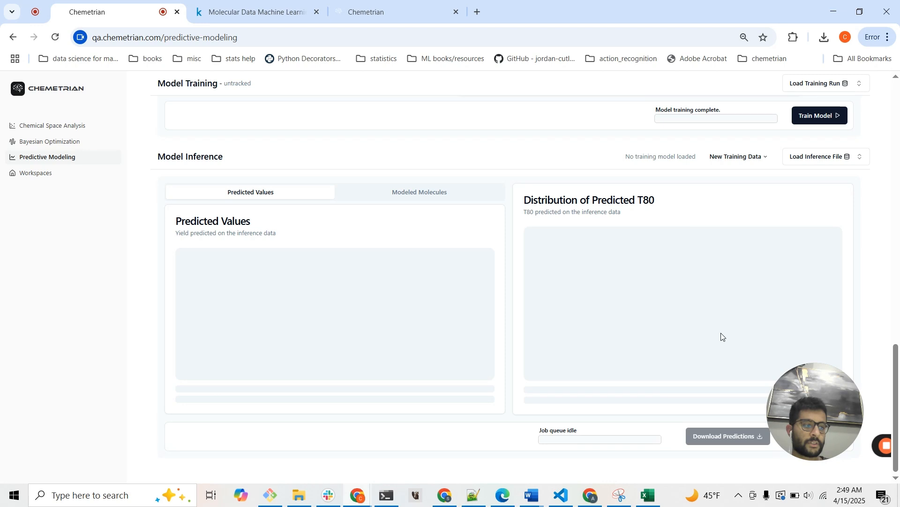
{"action": "scroll", "coordinate": [735, 211], "scroll_direction": "up", "scroll_amount": 1}
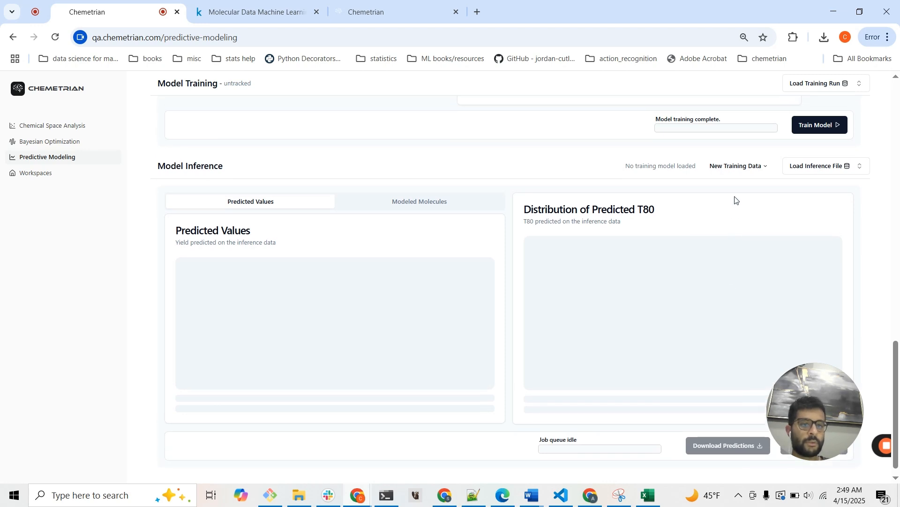
{"action": "mouse_move", "coordinate": [744, 176]}
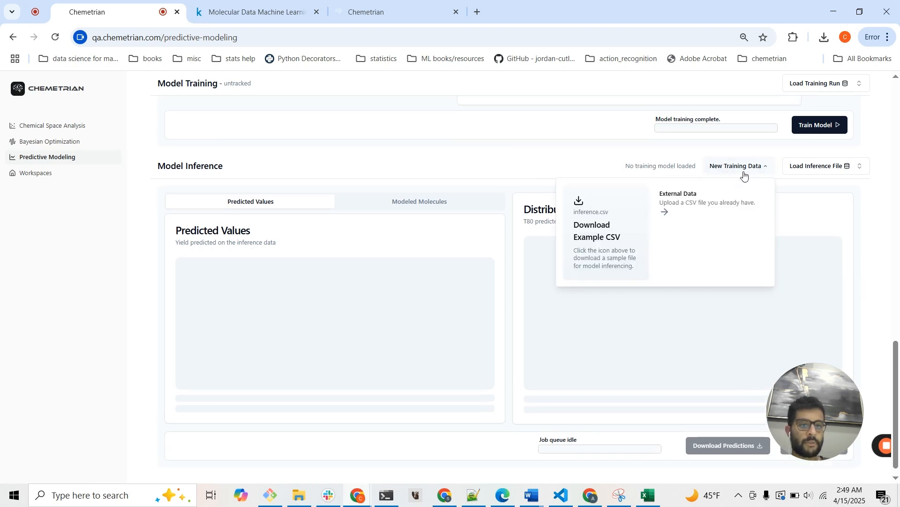
{"action": "left_click", "coordinate": [702, 203]}
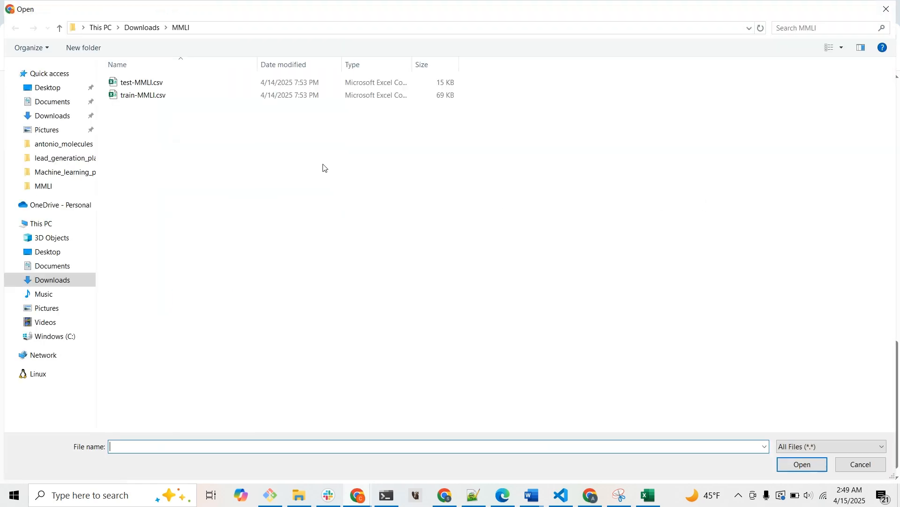
{"action": "left_click", "coordinate": [227, 83]}
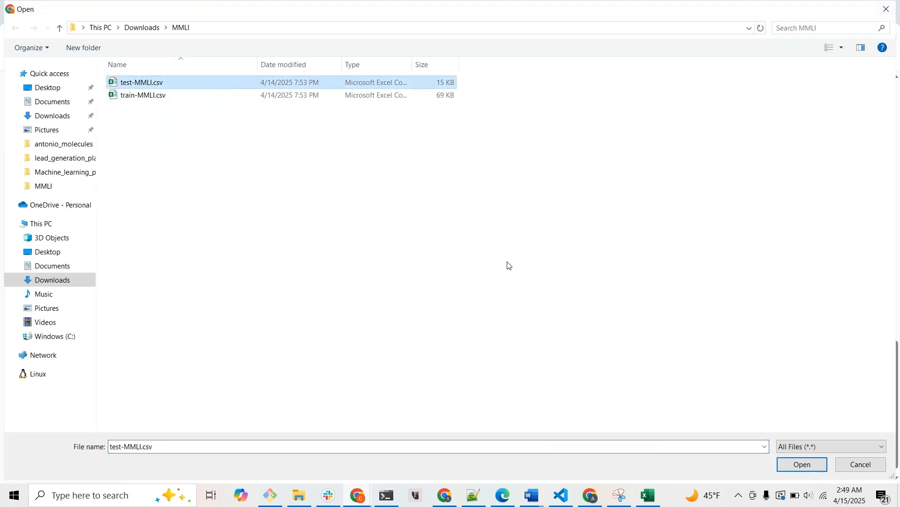
{"action": "left_click", "coordinate": [803, 465]}
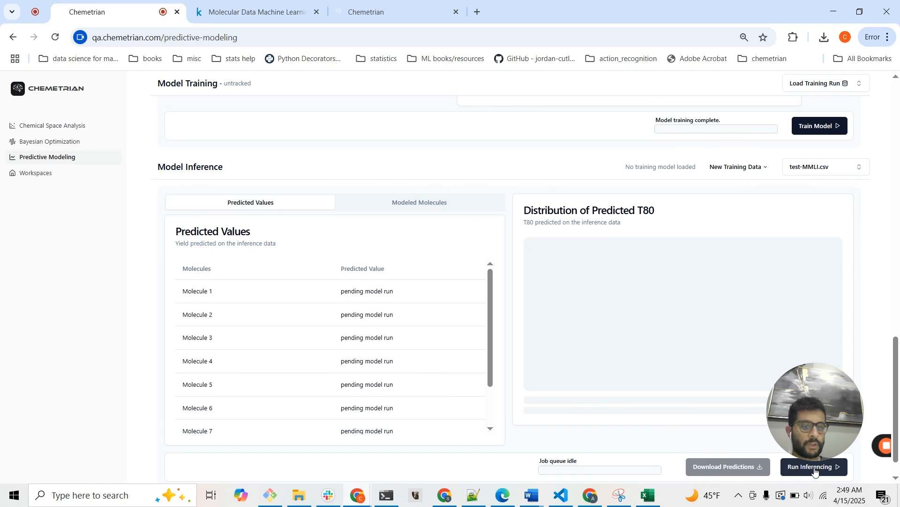
{"action": "left_click", "coordinate": [816, 470]}
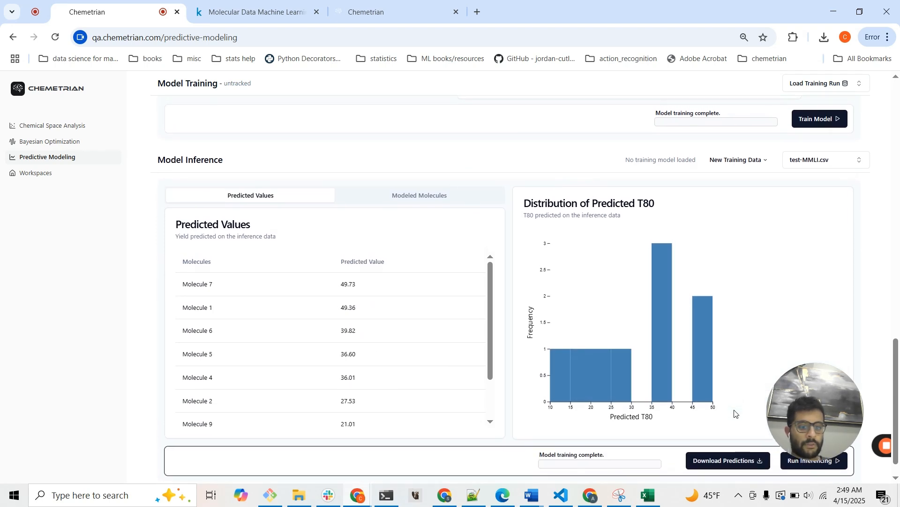
Download the predictions and open test-MMLI_predictions.csv maximized in Excel without data conversion, selecting the T80 header cell.
{"action": "left_click", "coordinate": [726, 459]}
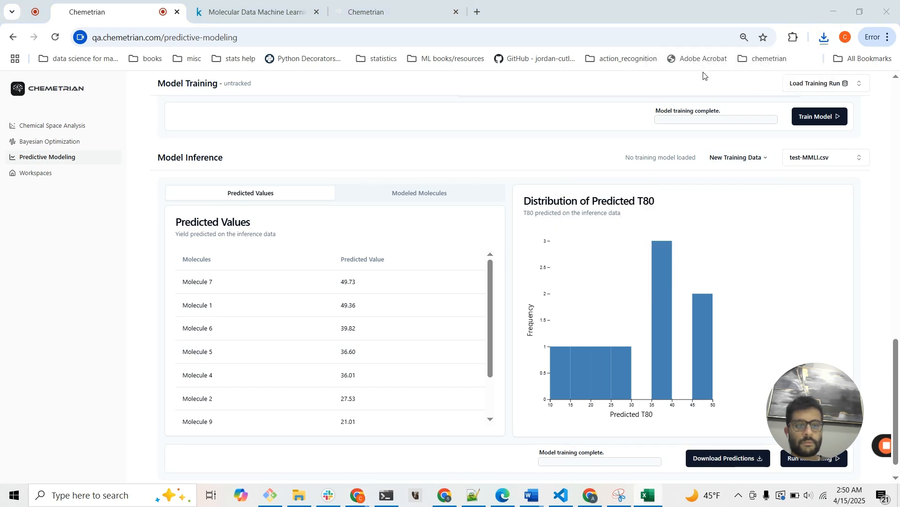
{"action": "left_click", "coordinate": [826, 41]}
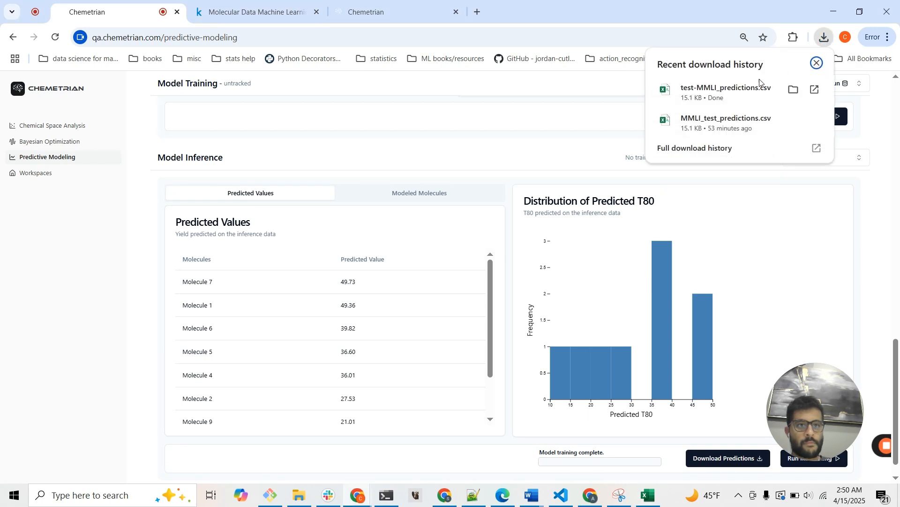
{"action": "left_click", "coordinate": [740, 94]}
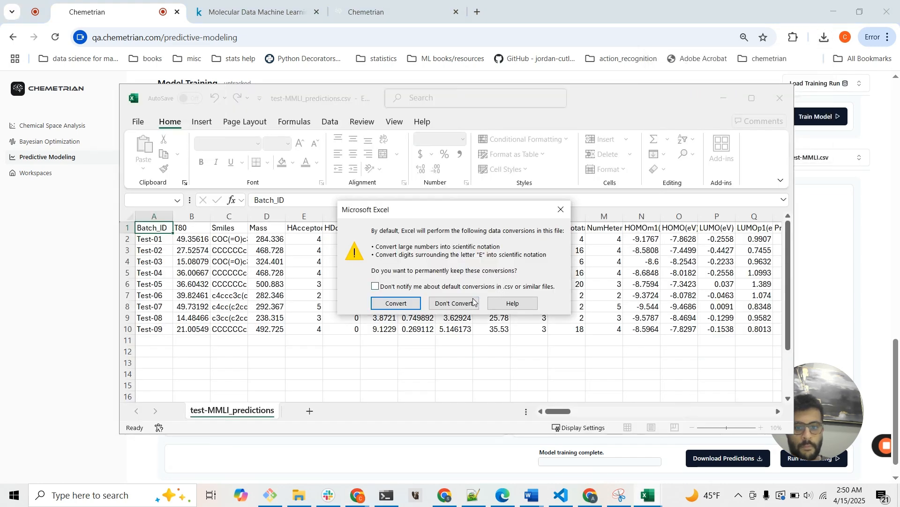
{"action": "left_click", "coordinate": [468, 303]}
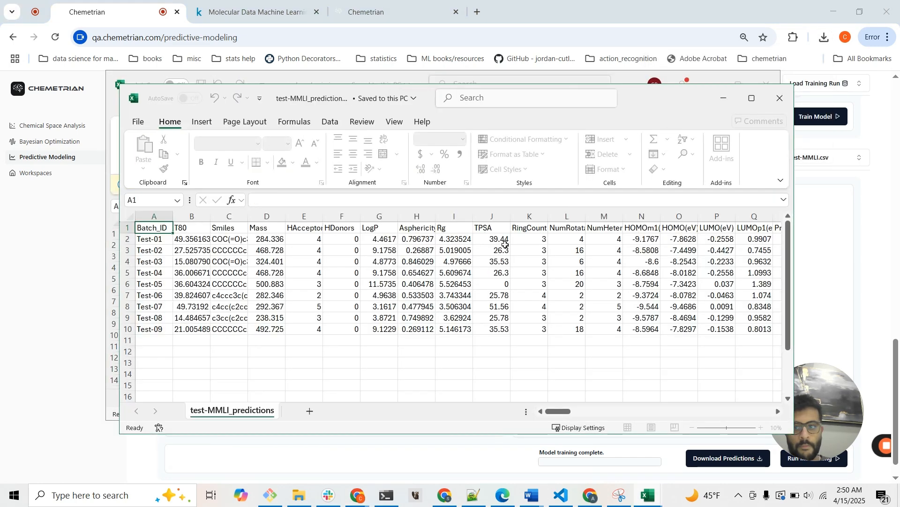
{"action": "left_click", "coordinate": [750, 99]}
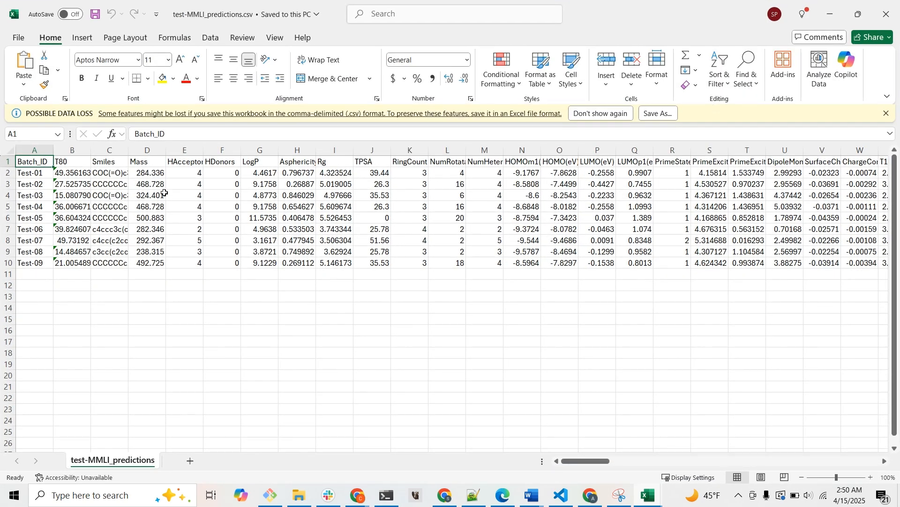
{"action": "left_click", "coordinate": [76, 164]}
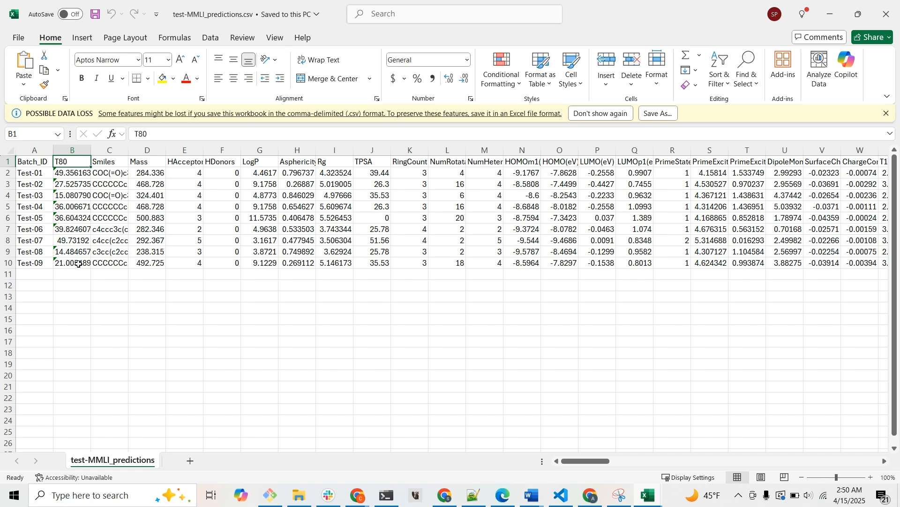
Select the predicted T80 values with their header in B1:B10, then switch back to the Chemetrian predictive modeling page in Chrome.
{"action": "left_click", "coordinate": [78, 264], "text": "shift"}
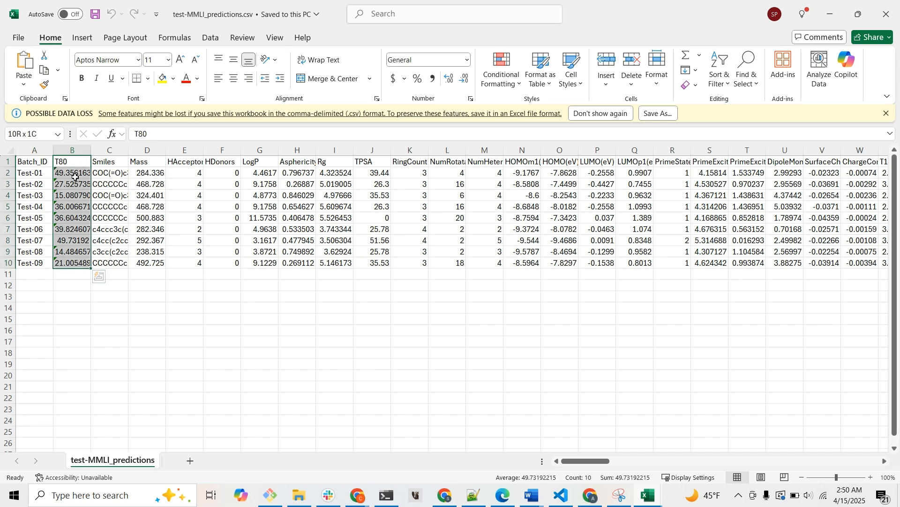
{"action": "left_click", "coordinate": [830, 14]}
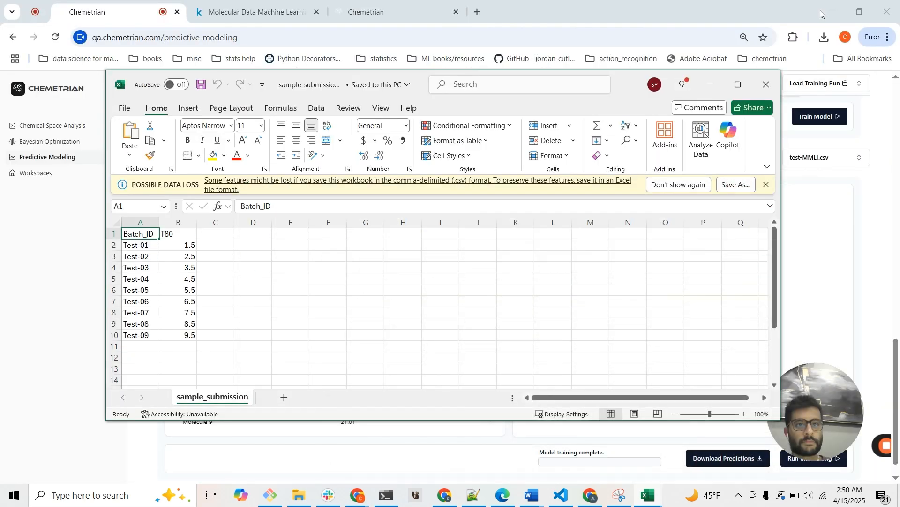
{"action": "left_click", "coordinate": [678, 16]}
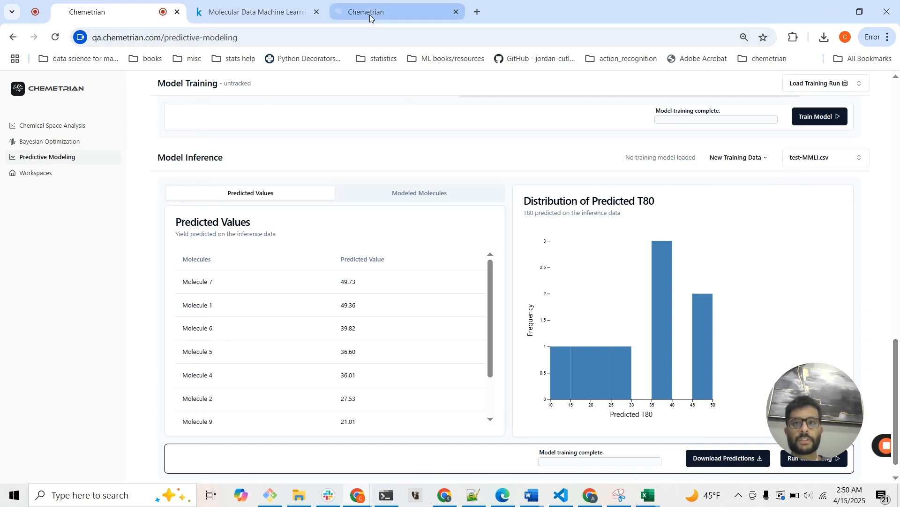
Switch to the open Chemetrian contact page and examine its contact form and demo enquiry details.
{"action": "mouse_move", "coordinate": [370, 17]}
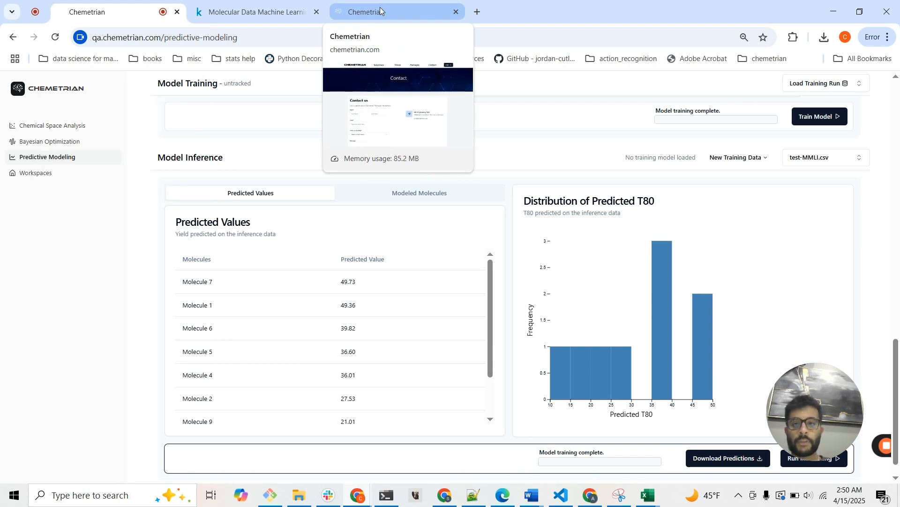
{"action": "left_click", "coordinate": [380, 10]}
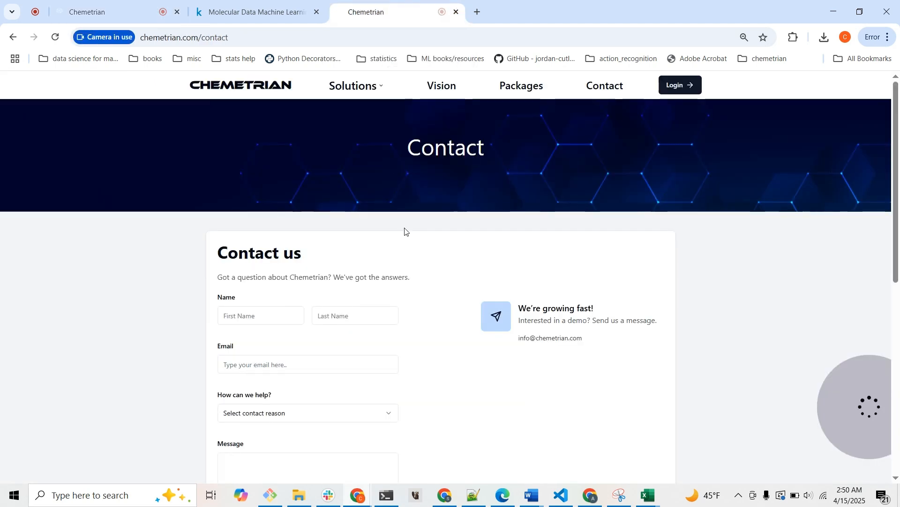
{"action": "scroll", "coordinate": [407, 232], "scroll_direction": "down", "scroll_amount": 1}
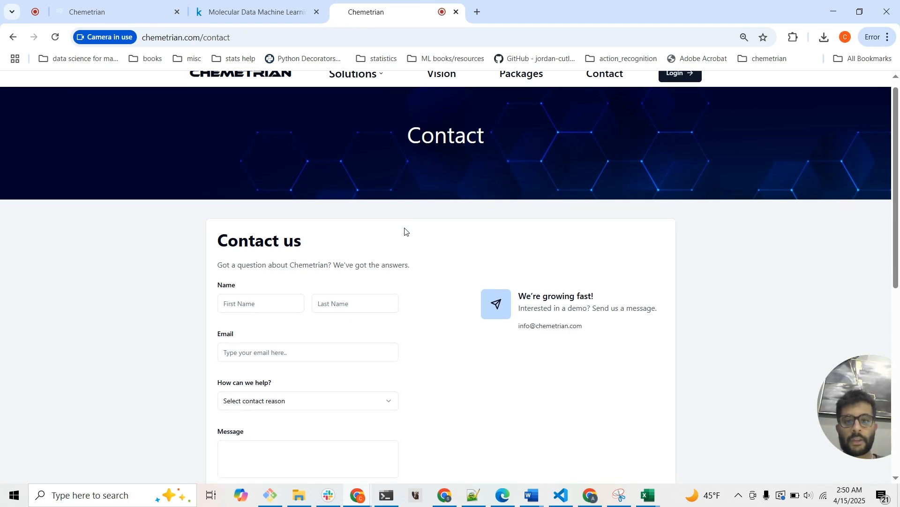
{"action": "scroll", "coordinate": [407, 231], "scroll_direction": "down", "scroll_amount": 1}
{"action": "scroll", "coordinate": [407, 231], "scroll_direction": "down", "scroll_amount": 1}
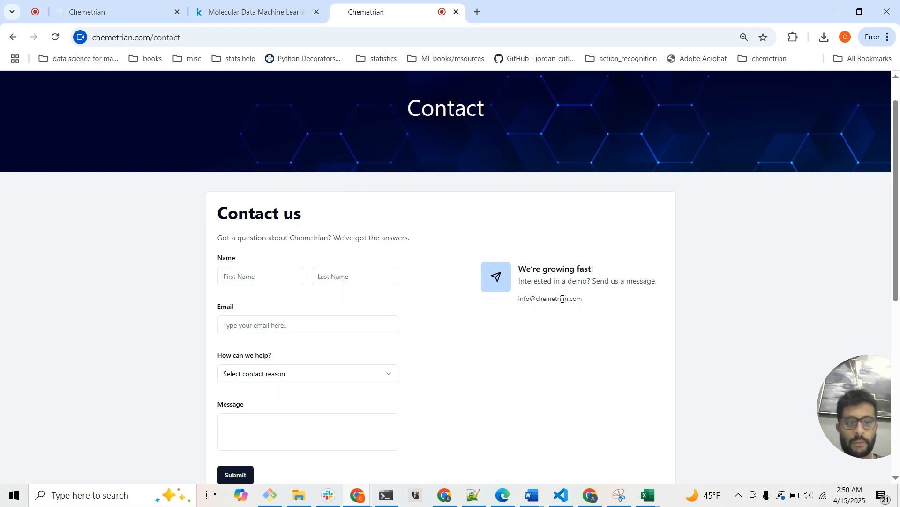
{"action": "mouse_move", "coordinate": [857, 383]}
{"action": "left_click_drag", "start_coordinate": [857, 381], "coordinate": [828, 378]}
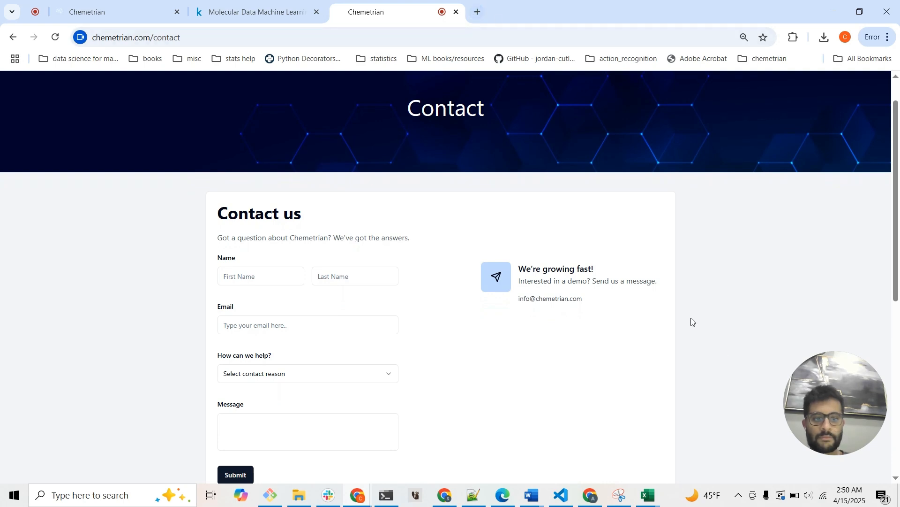